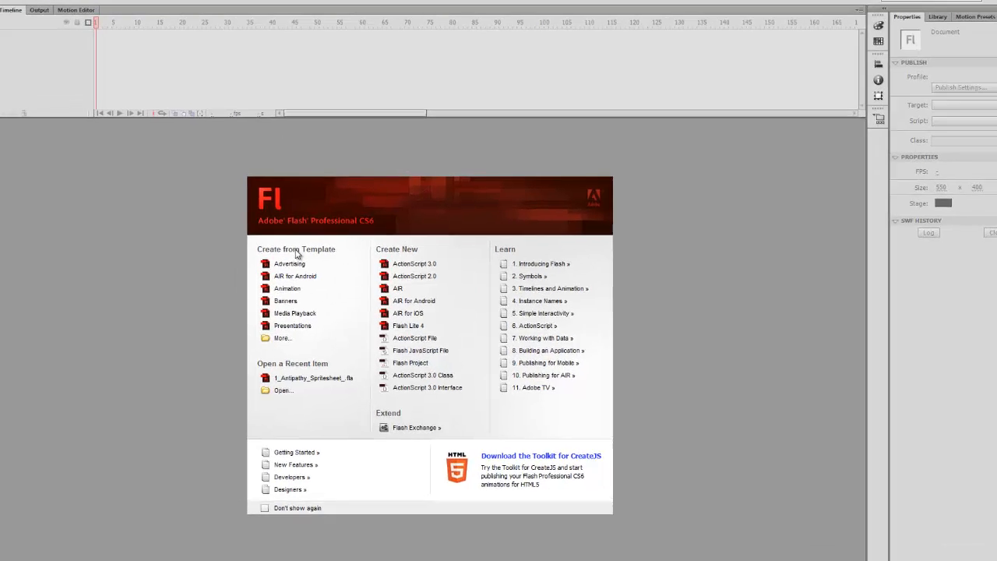
Create a new document from the Animation > Scripted Rain template
{"action": "left_click", "coordinate": [254, 351]}
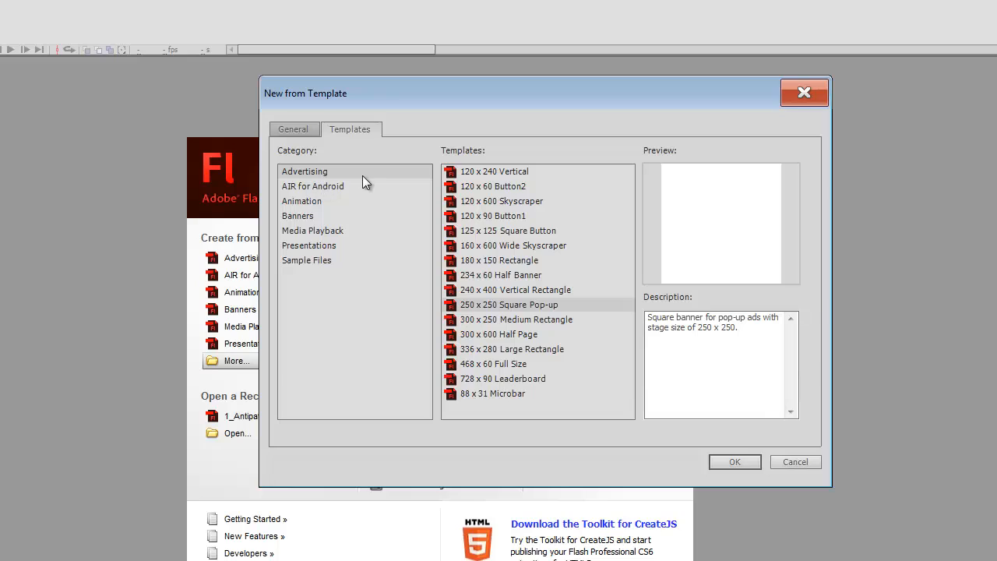
{"action": "left_click", "coordinate": [316, 202]}
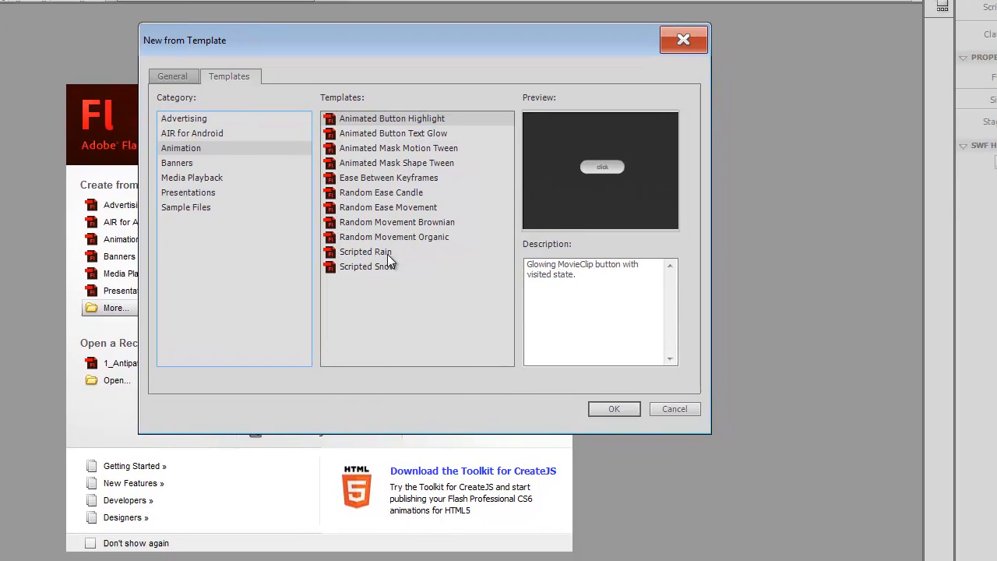
{"action": "left_click", "coordinate": [387, 254]}
{"action": "left_click", "coordinate": [552, 391]}
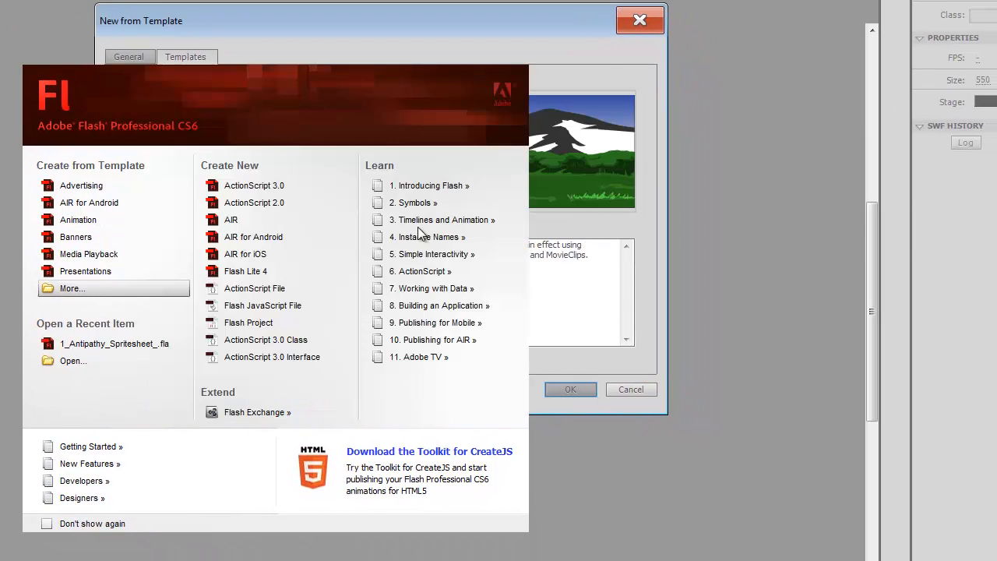
Test-play the rain animation, then close the player and the document
{"action": "key", "text": "ctrl+Return"}
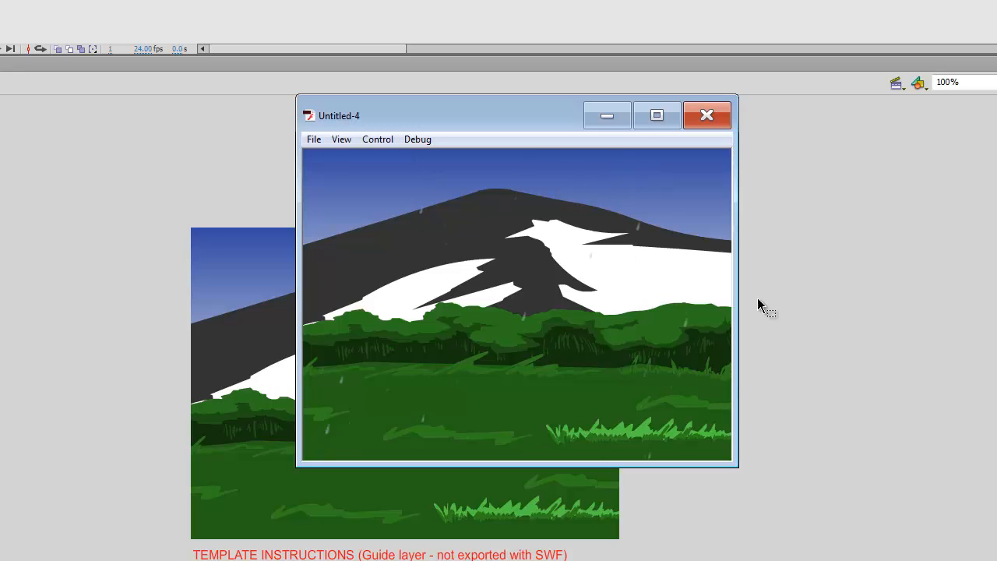
{"action": "left_click", "coordinate": [708, 116]}
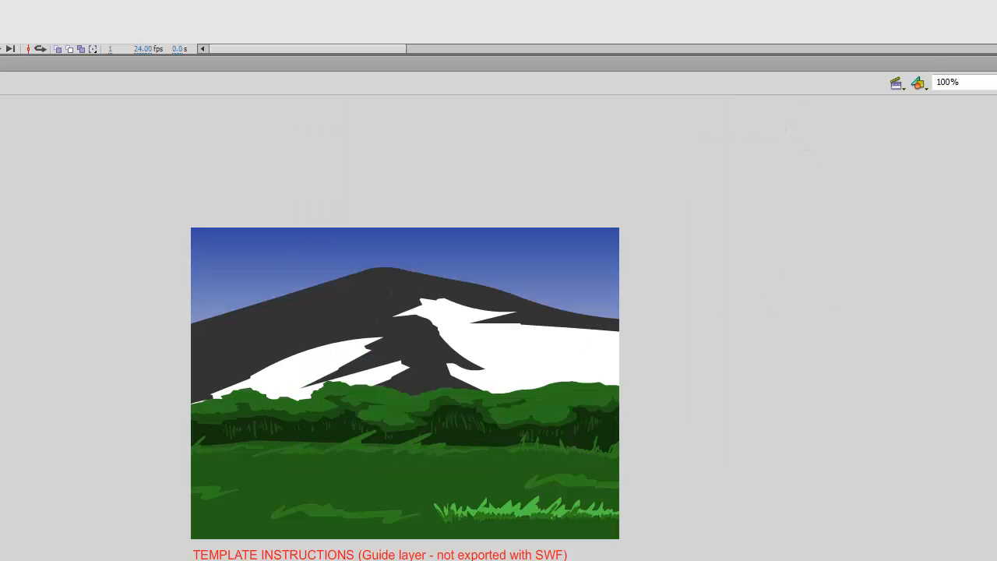
{"action": "key", "text": "ctrl+w"}
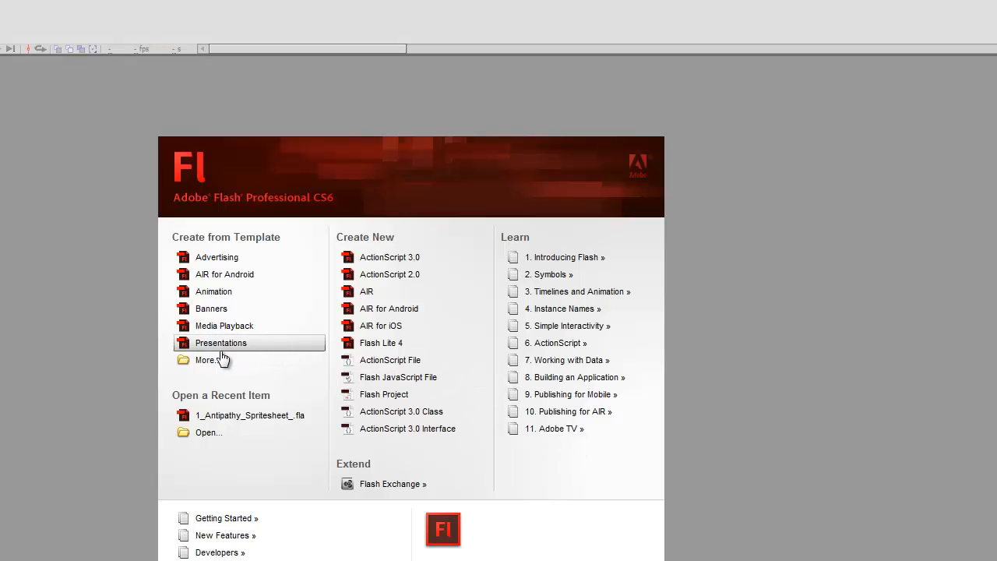
Preview the Lip Sync sample, then open the IK Stick Man Sample as a document
{"action": "left_click", "coordinate": [223, 361]}
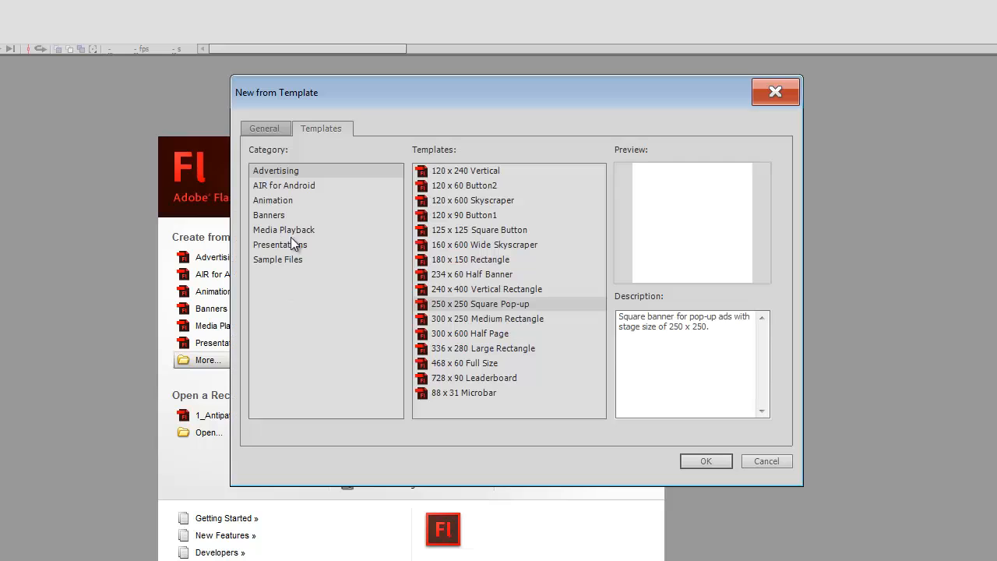
{"action": "left_click", "coordinate": [288, 196]}
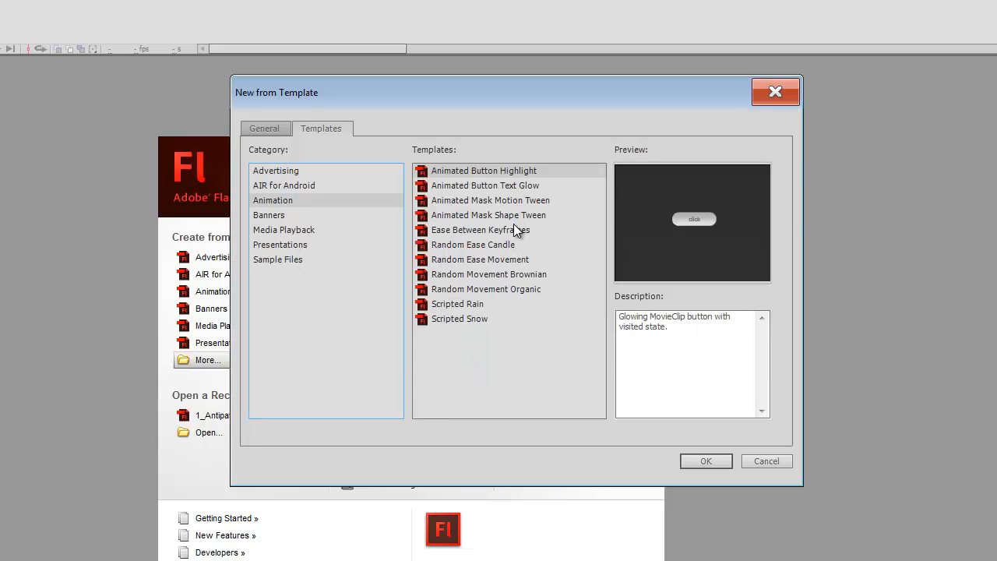
{"action": "left_click", "coordinate": [278, 261]}
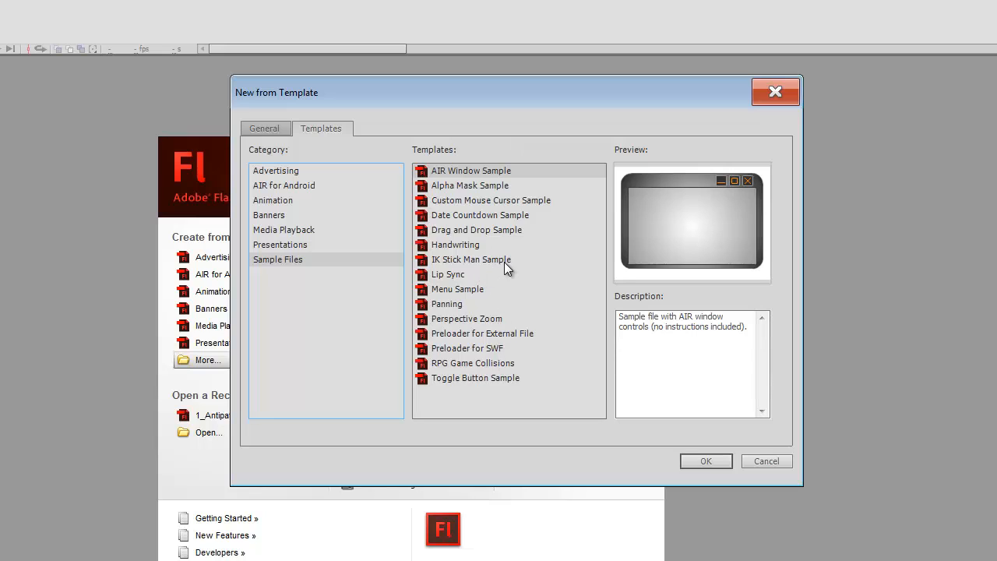
{"action": "left_click", "coordinate": [432, 275]}
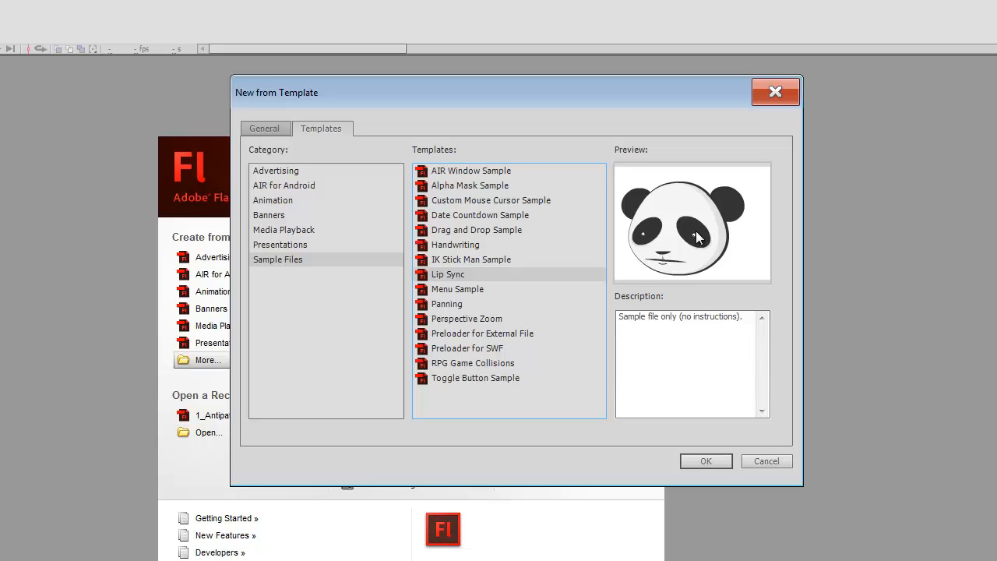
{"action": "left_click", "coordinate": [468, 261]}
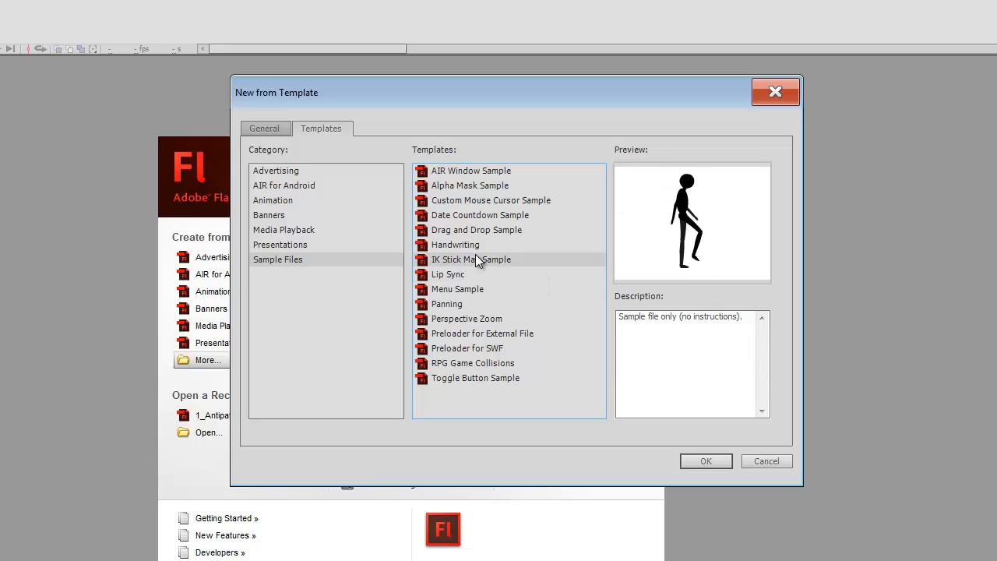
{"action": "left_click", "coordinate": [702, 460]}
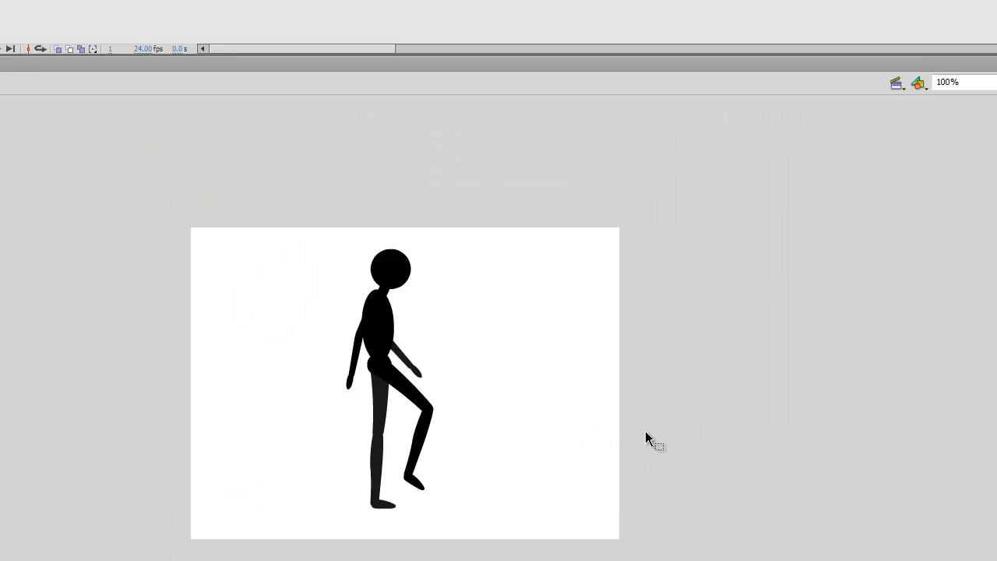
Test-play the stick man's walk, select its bone armature, and close the document
{"action": "key", "text": "ctrl+Return"}
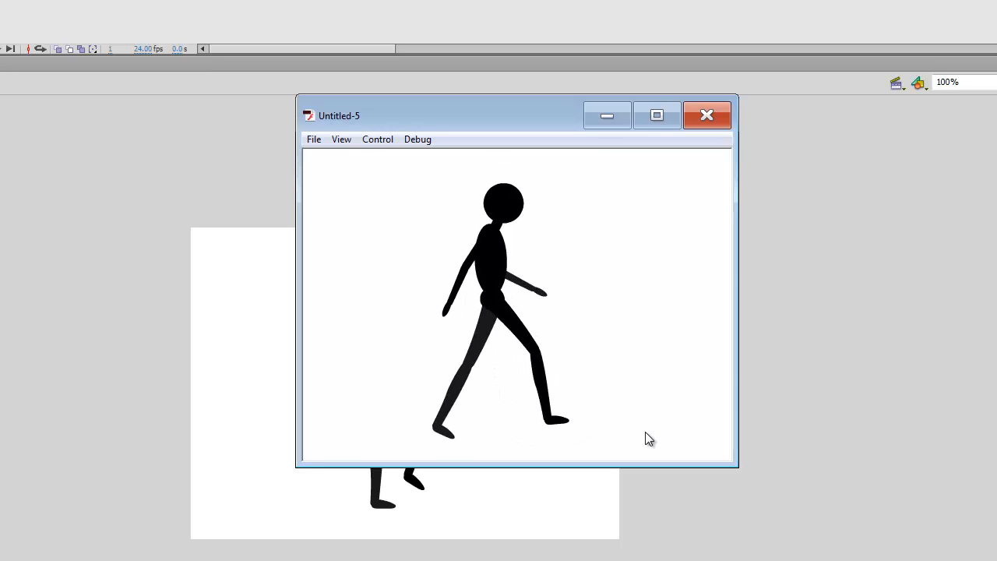
{"action": "left_click", "coordinate": [705, 116]}
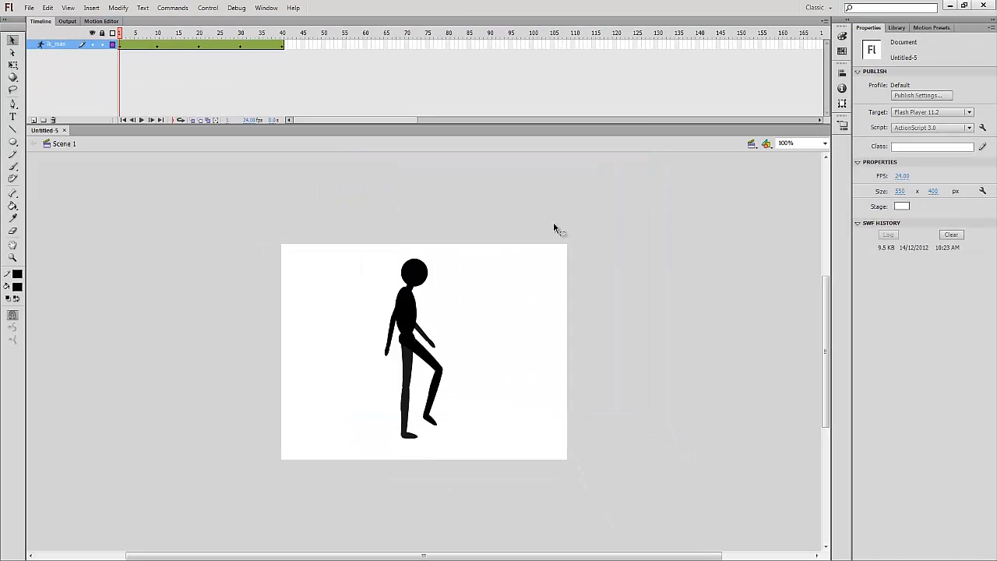
{"action": "left_click", "coordinate": [404, 326]}
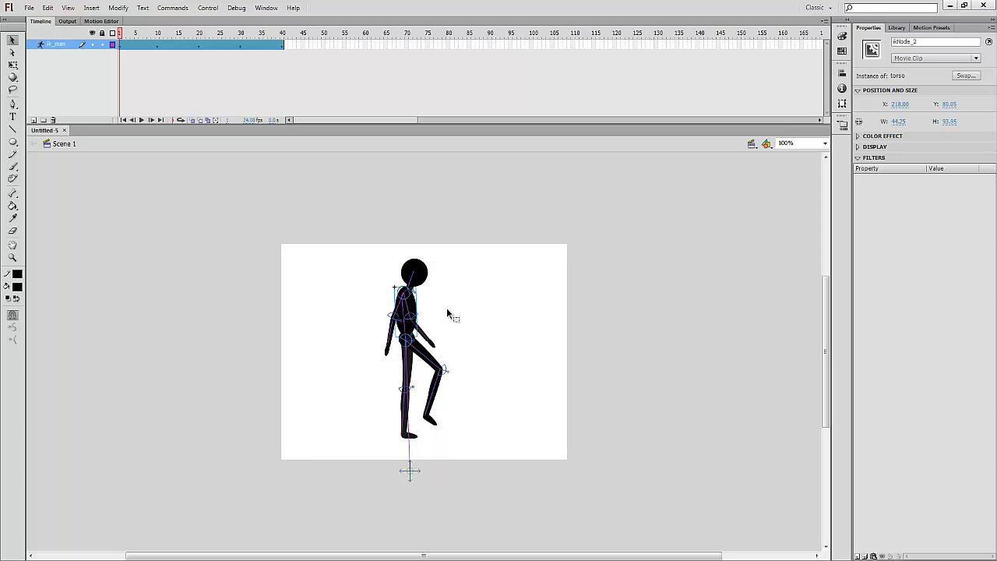
{"action": "left_click", "coordinate": [65, 130]}
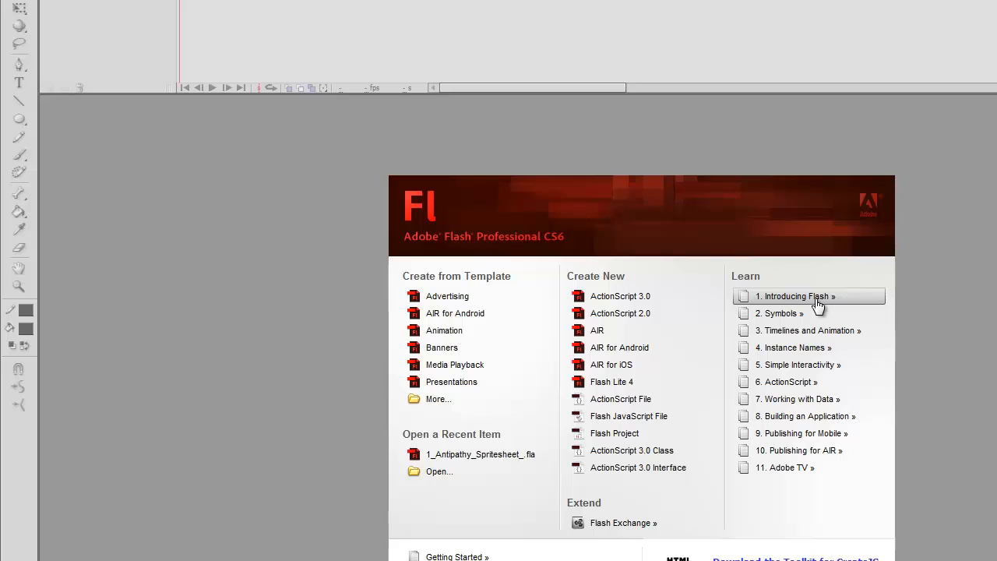
Read the '1. Introducing Flash' article in Internet Explorer, then close the browser
{"action": "left_click", "coordinate": [818, 304]}
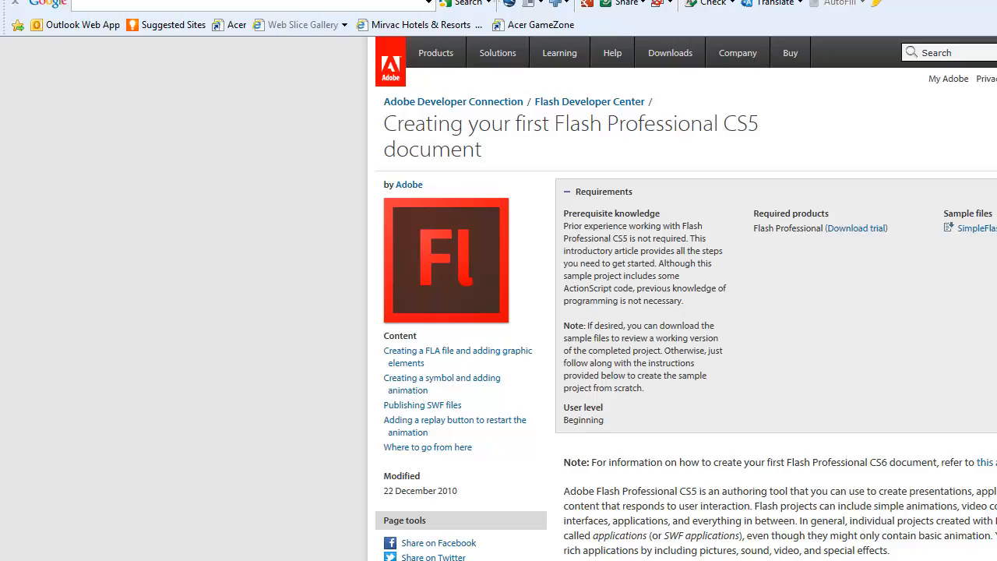
{"action": "scroll", "coordinate": [685, 311], "scroll_direction": "down", "scroll_amount": 1}
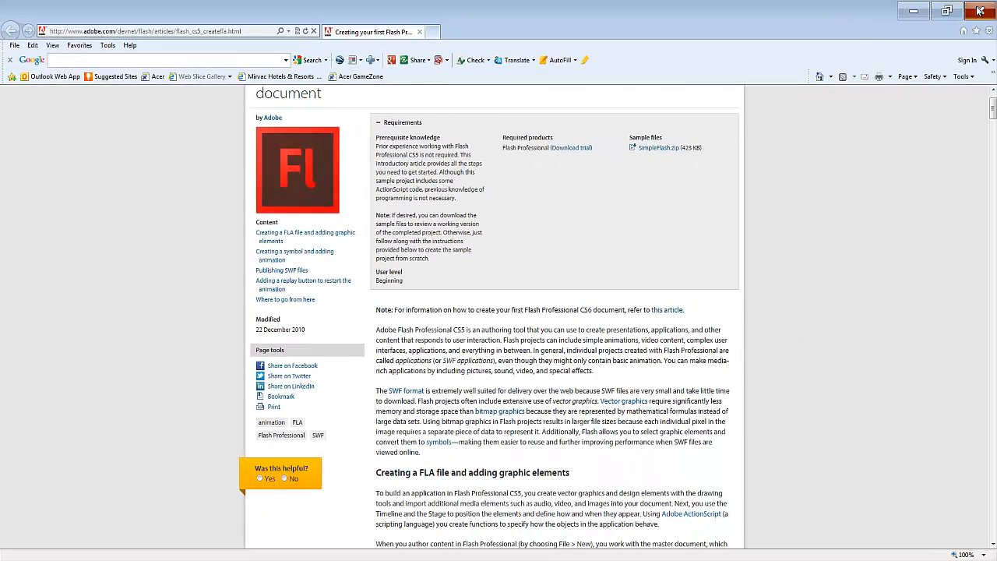
{"action": "left_click", "coordinate": [980, 10]}
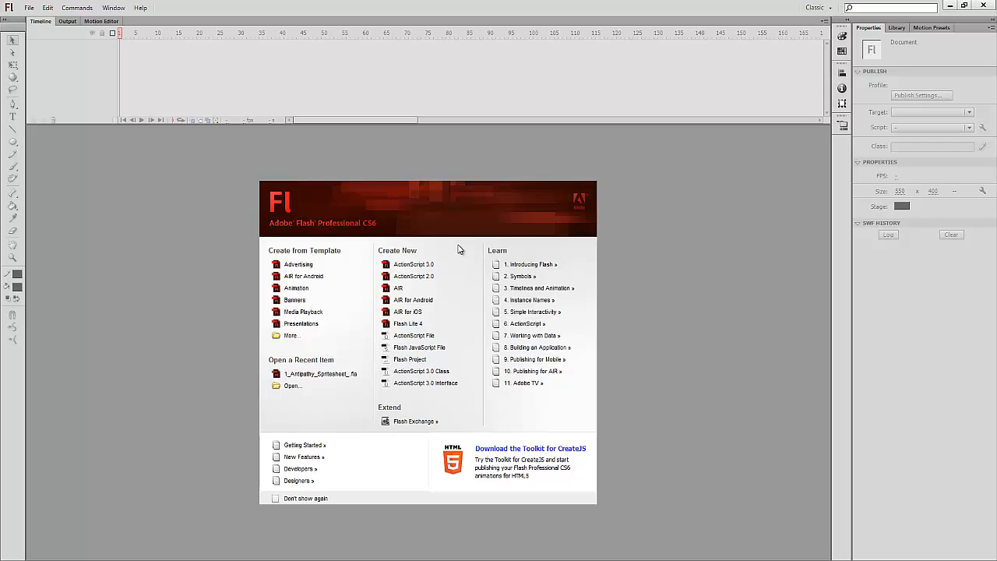
Create a new ActionScript 2.0 document and switch to the Animator workspace
{"action": "left_click", "coordinate": [427, 276]}
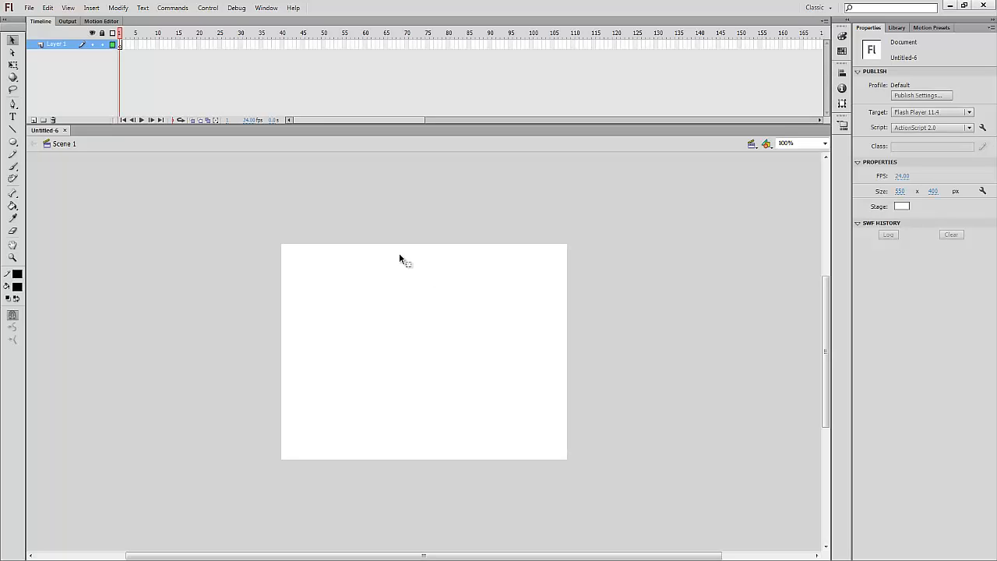
{"action": "left_click", "coordinate": [816, 7]}
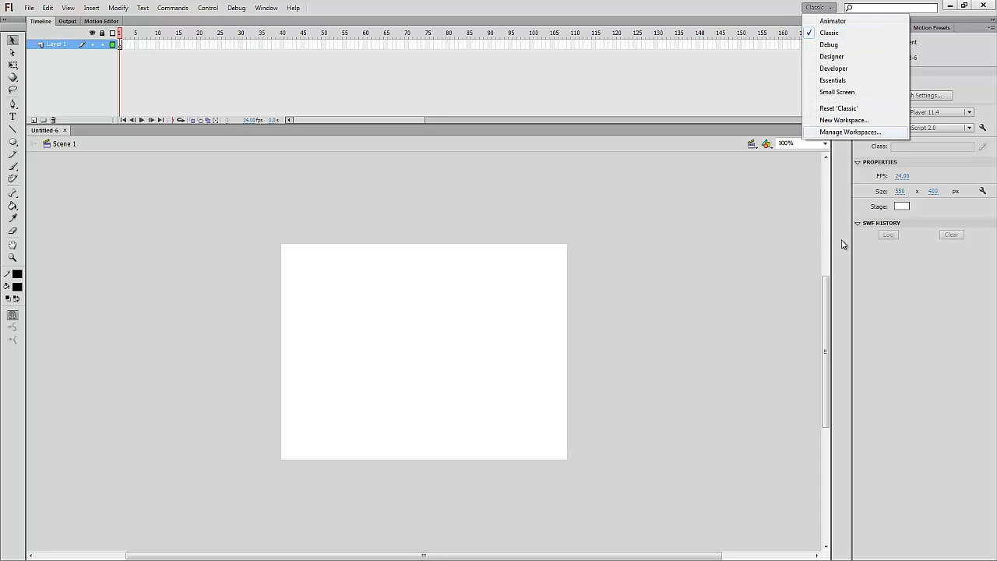
{"action": "left_click", "coordinate": [832, 22]}
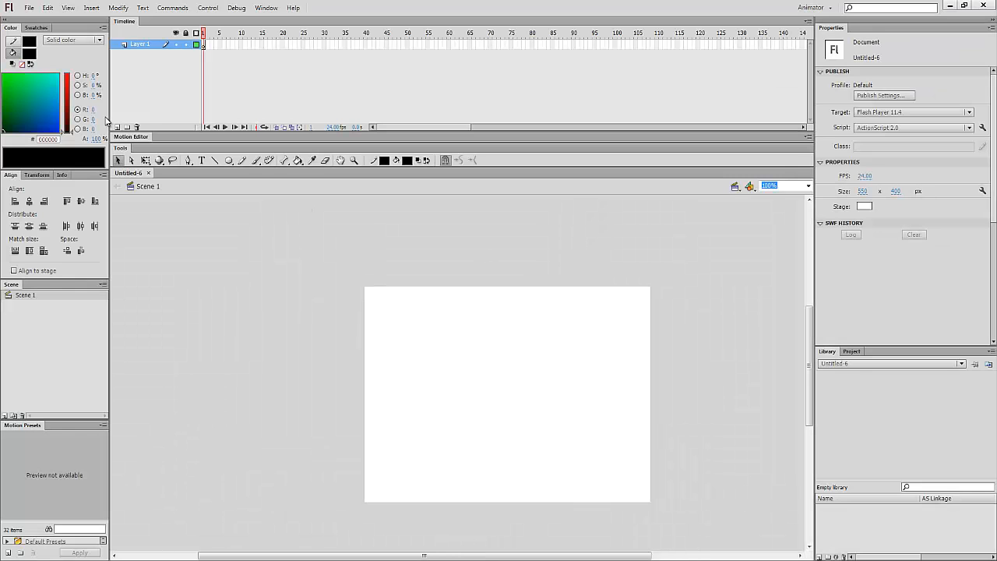
Try the Debug and Designer workspaces, then return to the Classic workspace
{"action": "left_click", "coordinate": [812, 7]}
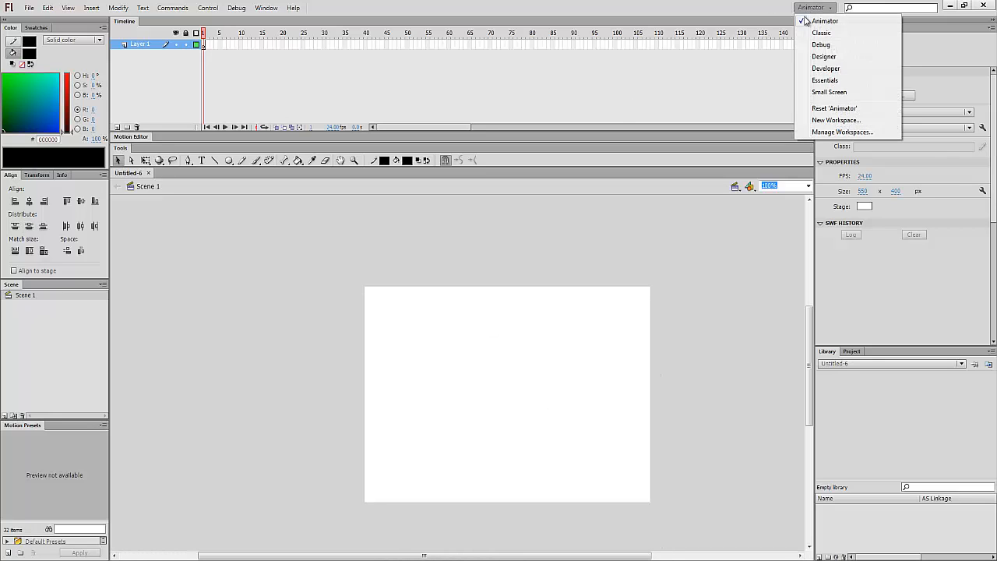
{"action": "left_click", "coordinate": [826, 45]}
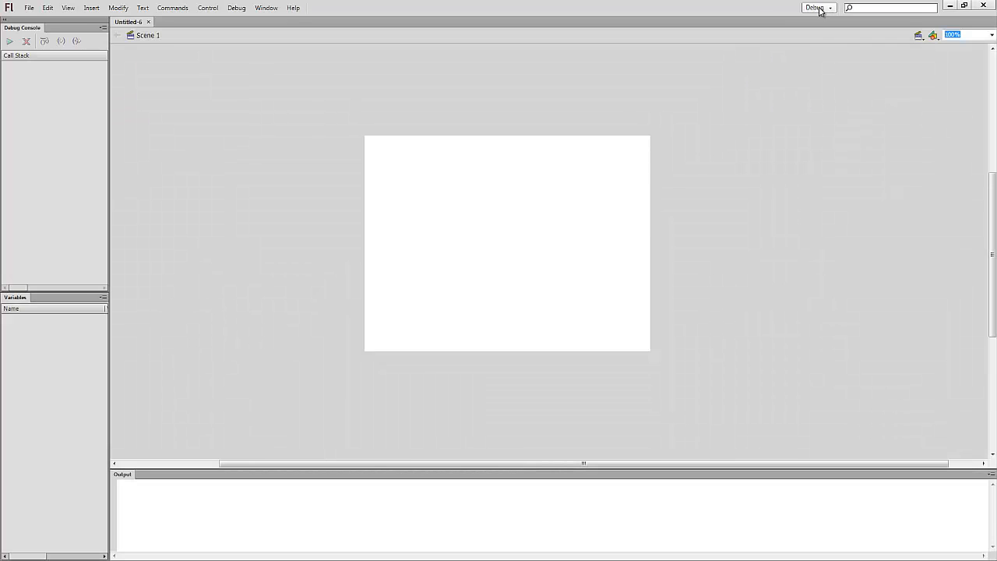
{"action": "left_click", "coordinate": [820, 8]}
{"action": "left_click", "coordinate": [854, 57]}
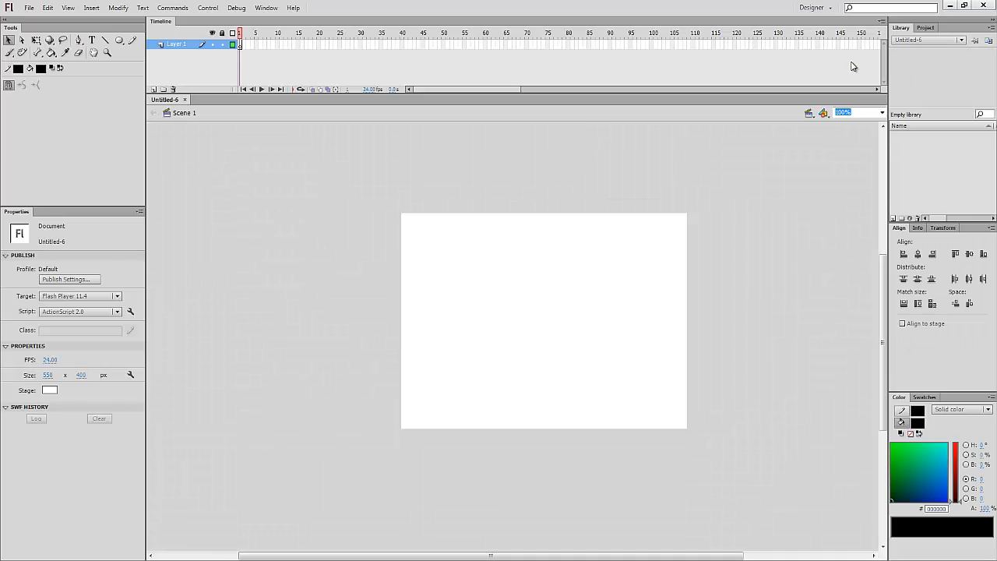
{"action": "left_click", "coordinate": [814, 8]}
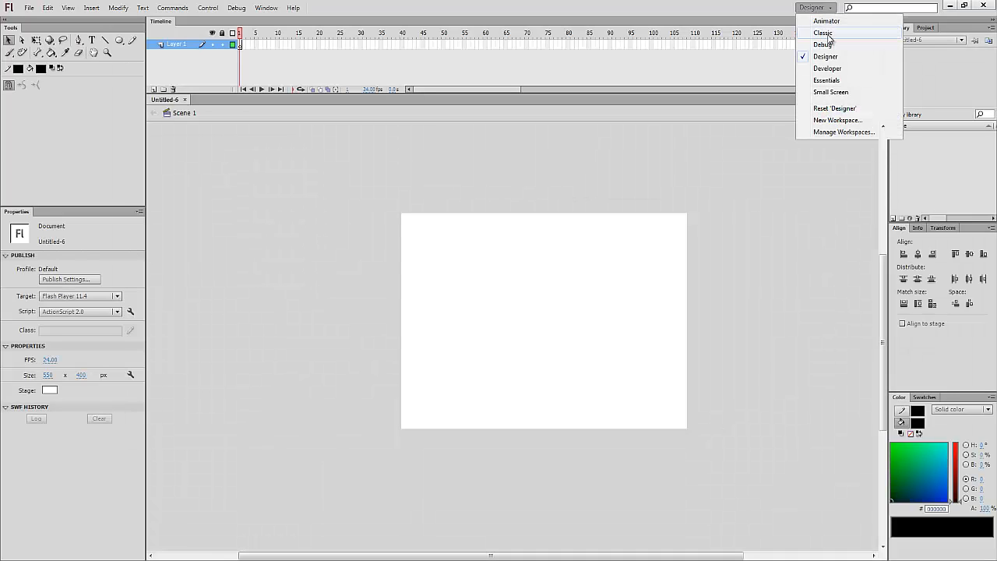
{"action": "left_click", "coordinate": [828, 34]}
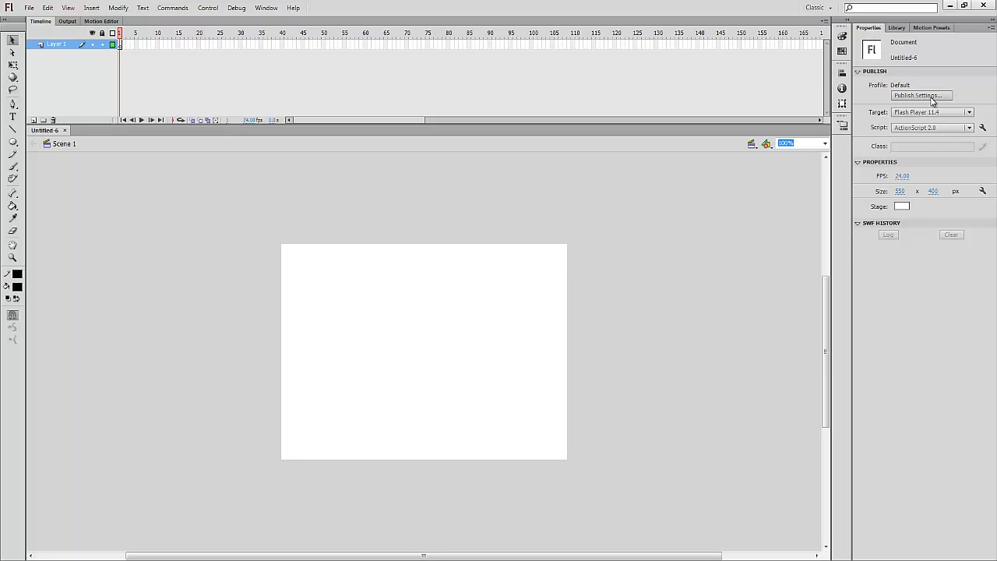
Look at the Line tool, Library and Motion Presets panels, then select the Pen tool
{"action": "left_click", "coordinate": [13, 129]}
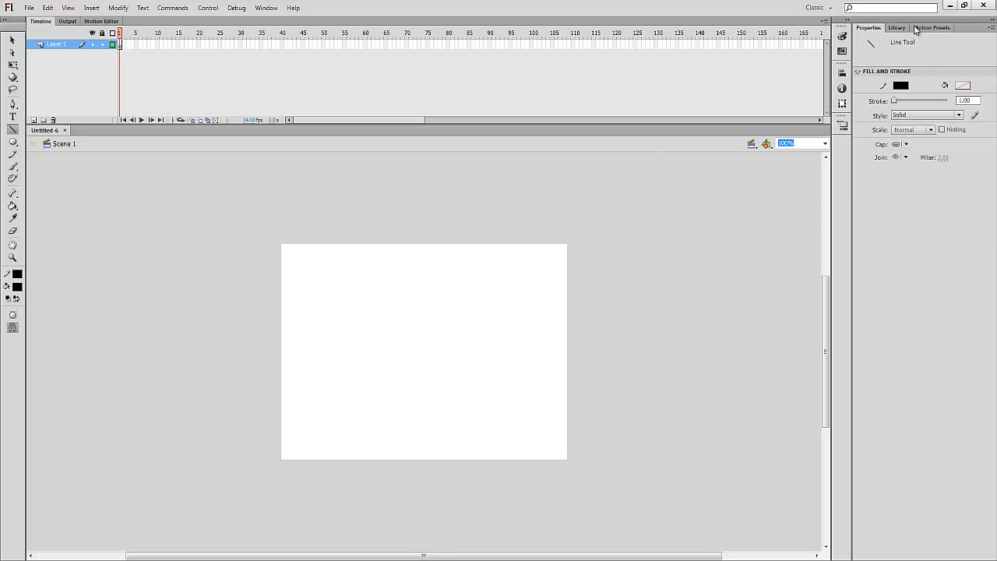
{"action": "left_click", "coordinate": [13, 41]}
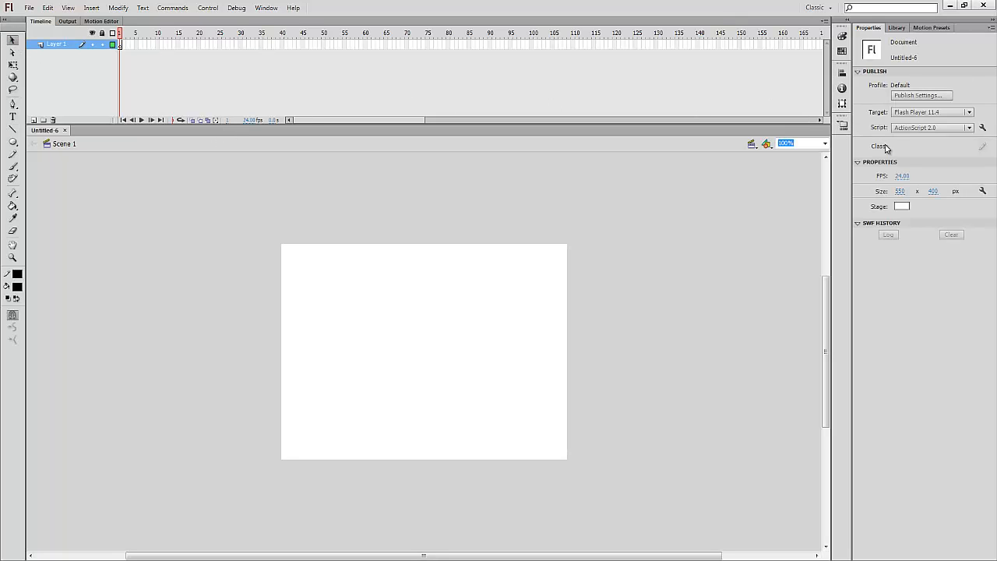
{"action": "left_click", "coordinate": [897, 28]}
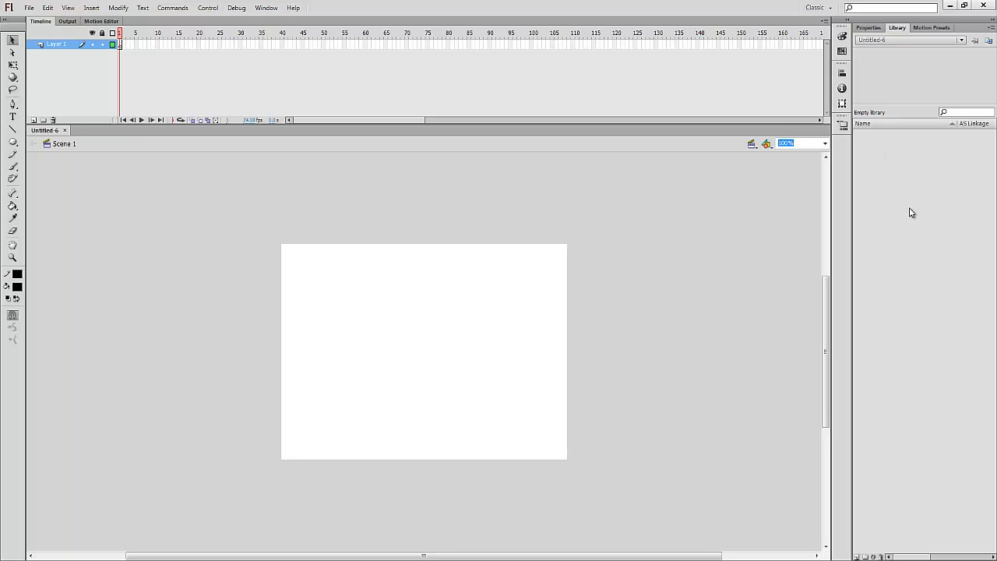
{"action": "left_click", "coordinate": [931, 28]}
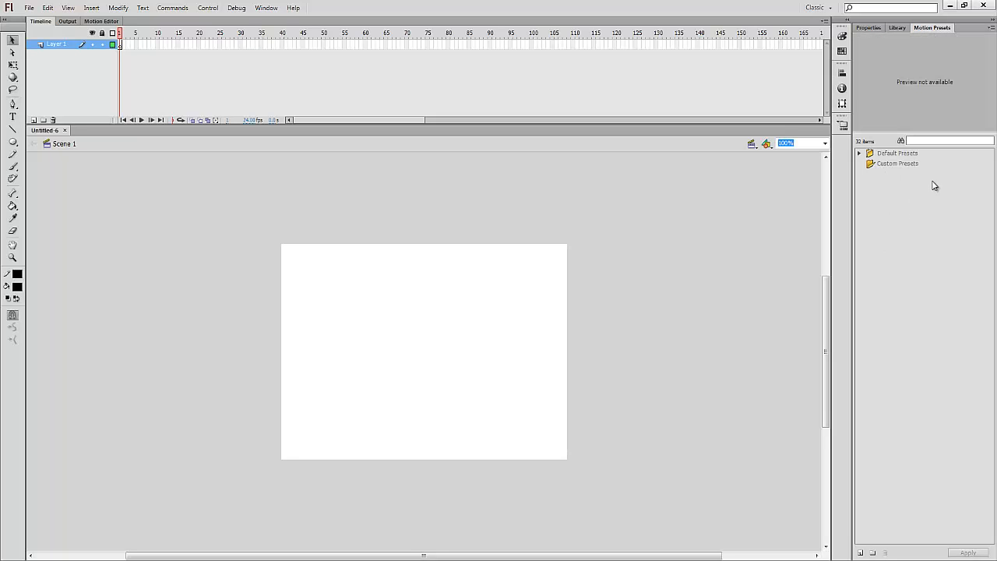
{"action": "left_click", "coordinate": [866, 29]}
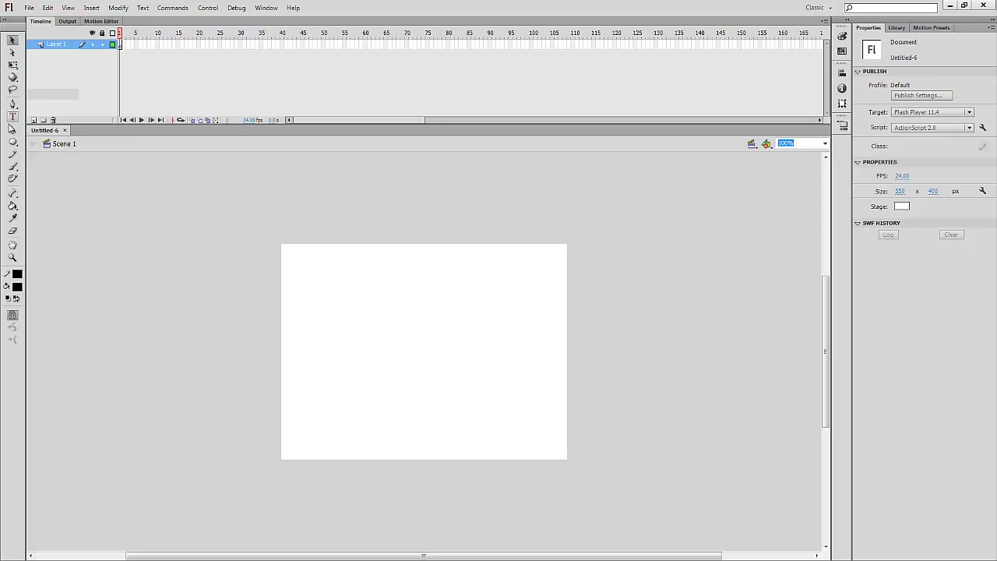
{"action": "left_click", "coordinate": [13, 105]}
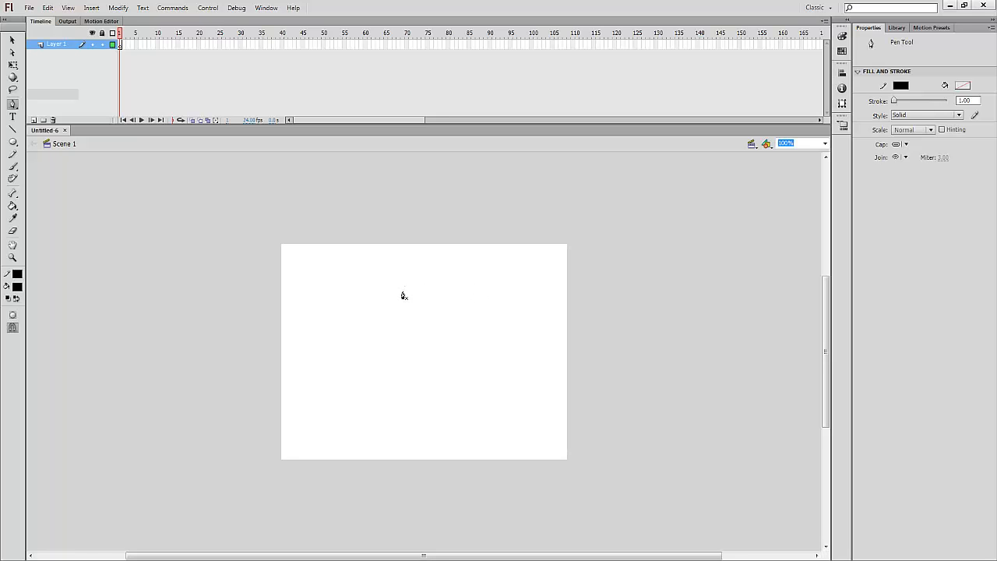
{"action": "left_click", "coordinate": [293, 283]}
{"action": "double_click", "coordinate": [420, 285]}
{"action": "left_click_drag", "start_coordinate": [606, 381], "coordinate": [497, 361]}
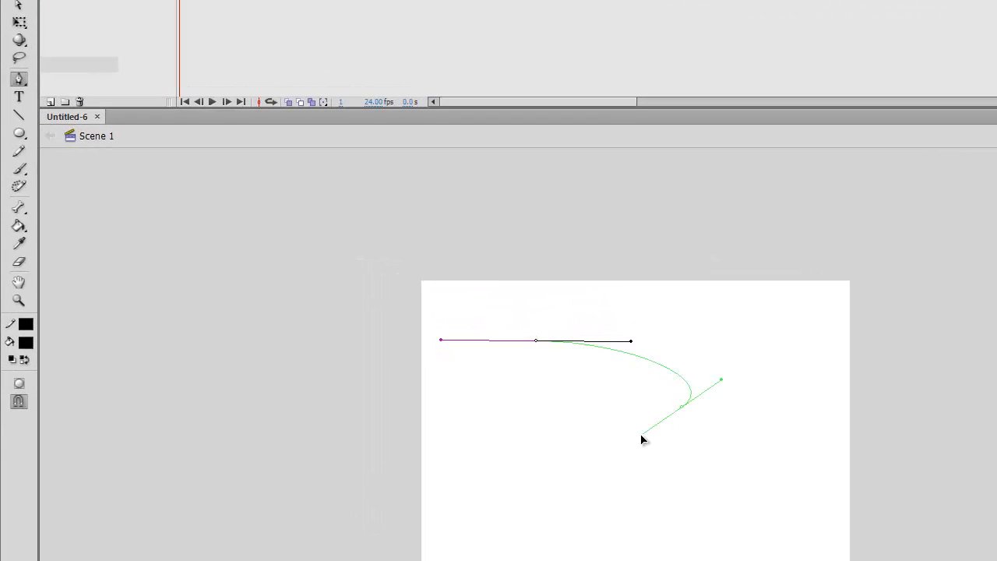
{"action": "left_click_drag", "start_coordinate": [560, 385], "coordinate": [558, 384]}
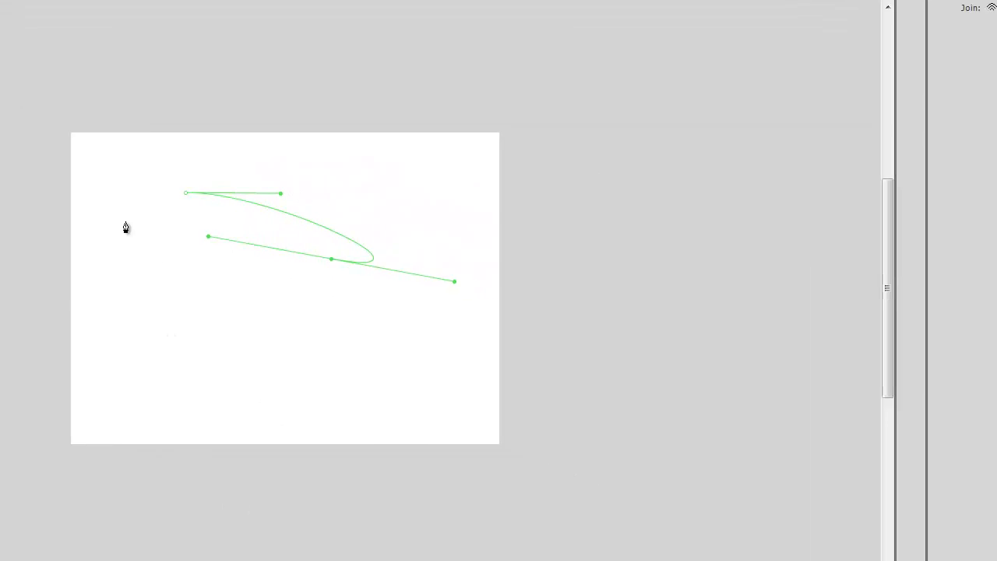
{"action": "left_click_drag", "start_coordinate": [128, 219], "coordinate": [128, 285]}
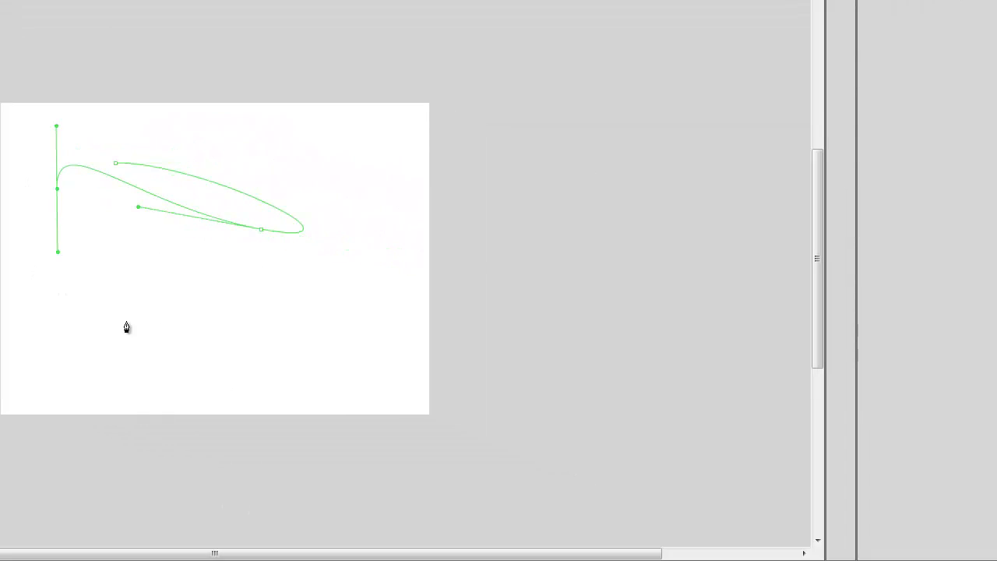
{"action": "left_click_drag", "start_coordinate": [197, 377], "coordinate": [186, 281]}
{"action": "left_click_drag", "start_coordinate": [104, 273], "coordinate": [145, 332]}
{"action": "left_click_drag", "start_coordinate": [270, 282], "coordinate": [334, 148]}
{"action": "left_click_drag", "start_coordinate": [199, 154], "coordinate": [349, 270]}
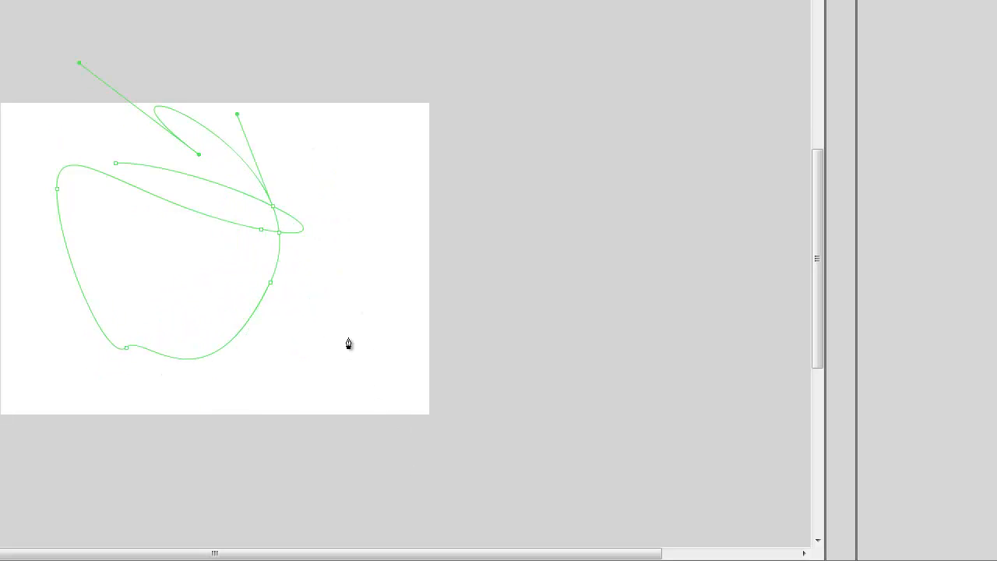
{"action": "key", "text": "ctrl+z"}
{"action": "key", "text": "ctrl+z"}
{"action": "key", "text": "ctrl+z"}
{"action": "key", "text": "ctrl+z"}
{"action": "key", "text": "ctrl+z"}
{"action": "key", "text": "ctrl+z"}
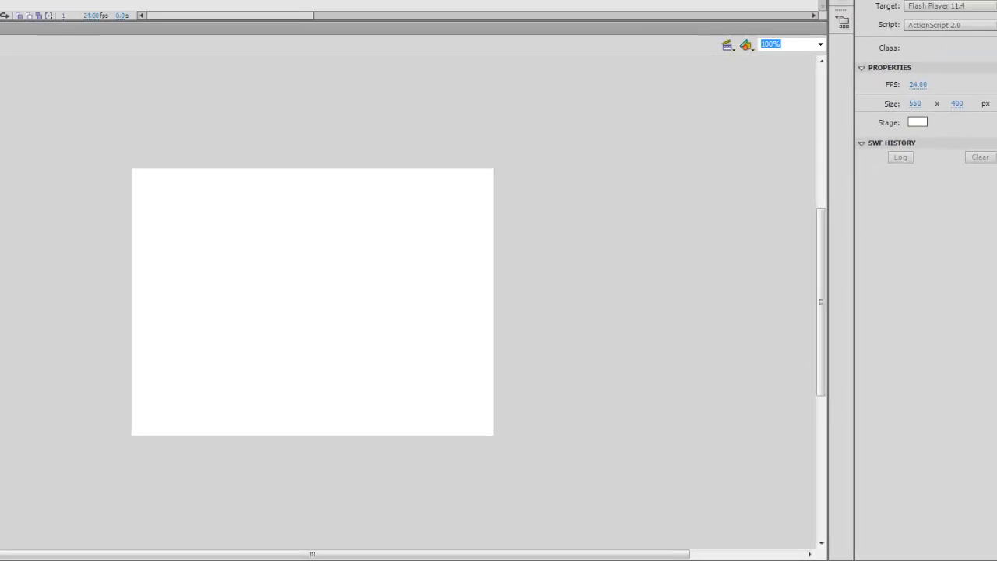
{"action": "left_click", "coordinate": [12, 178]}
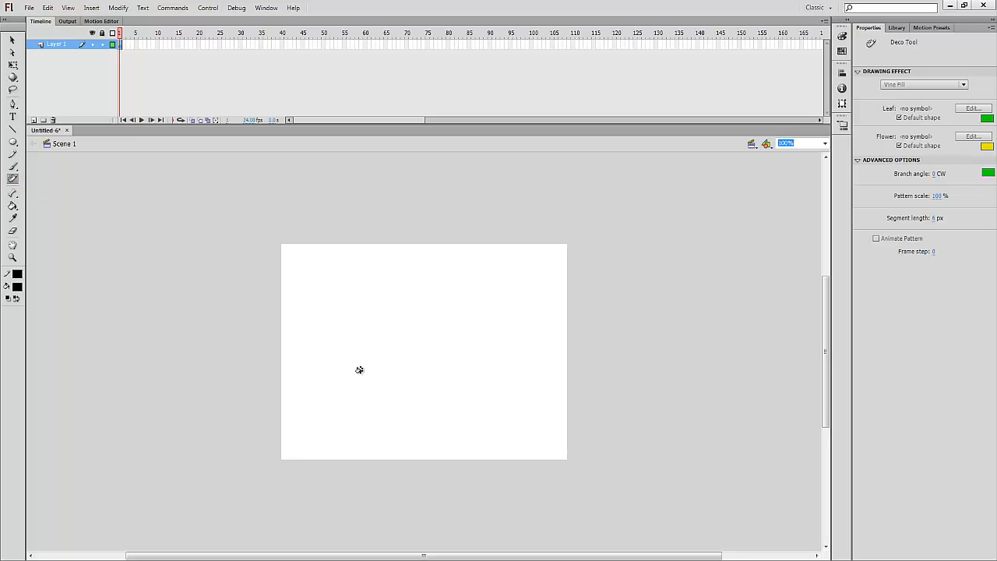
{"action": "left_click", "coordinate": [263, 335]}
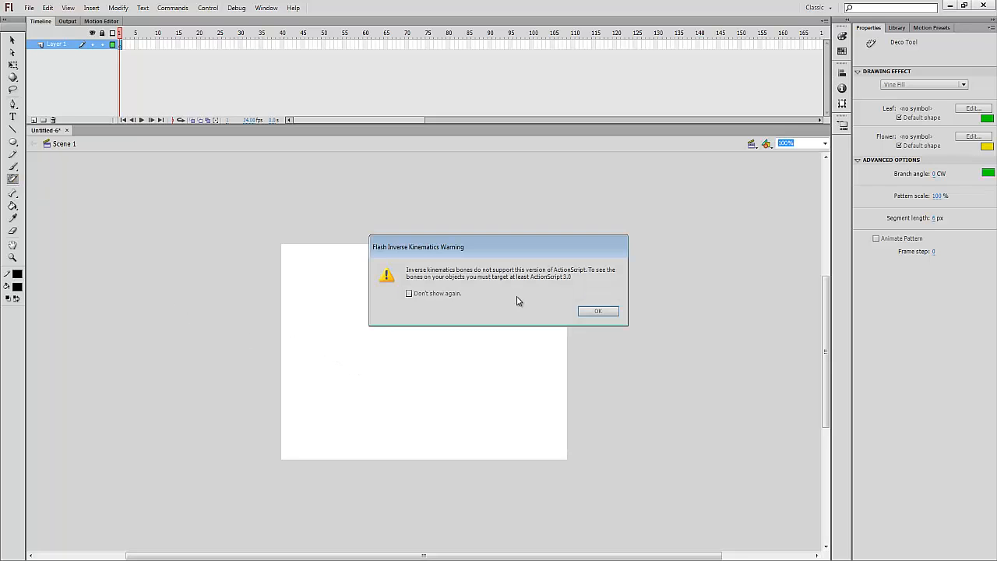
{"action": "left_click", "coordinate": [600, 312]}
{"action": "key", "text": "u"}
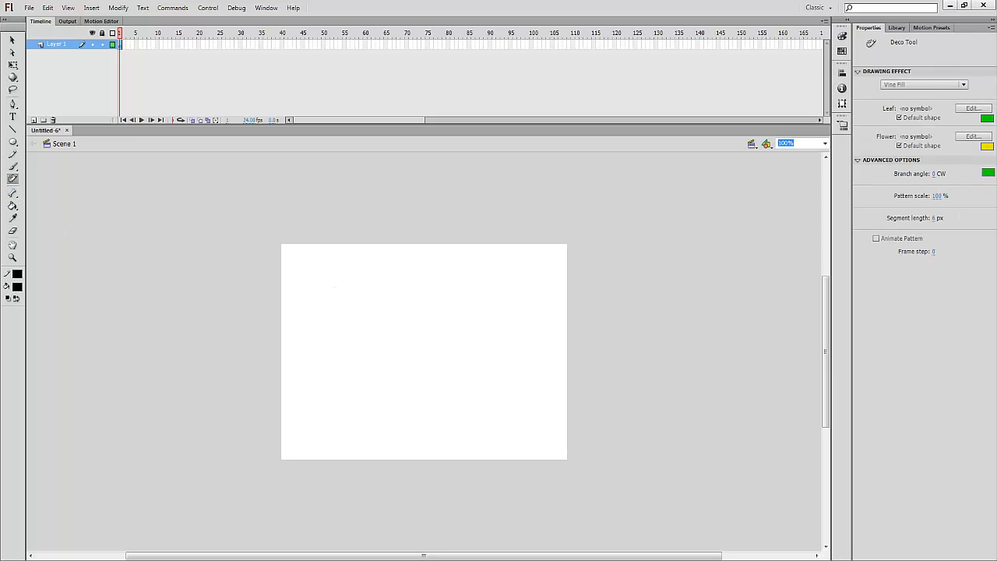
{"action": "left_click", "coordinate": [909, 84]}
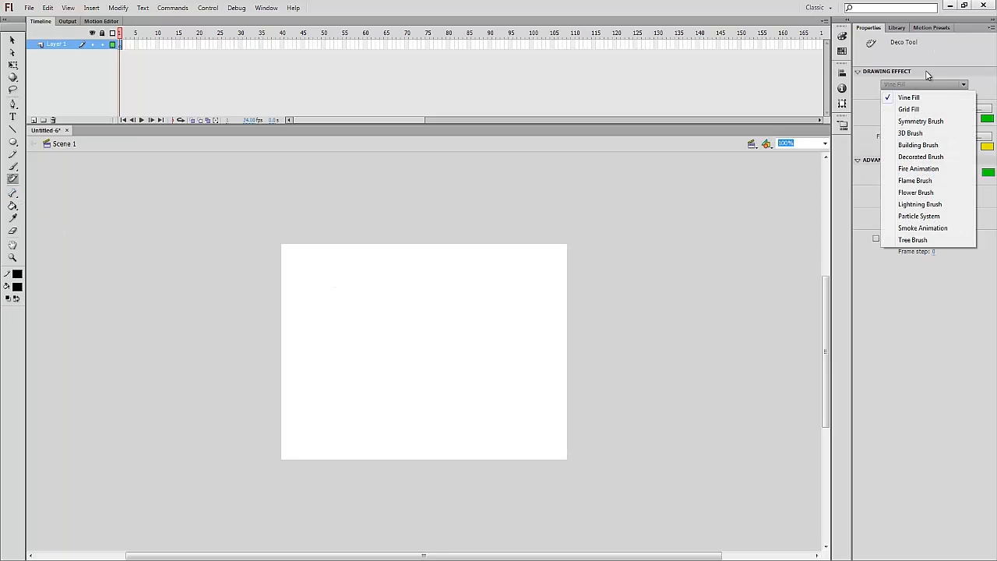
{"action": "left_click", "coordinate": [935, 86]}
{"action": "left_click", "coordinate": [935, 87]}
{"action": "left_click", "coordinate": [495, 319]}
{"action": "left_click", "coordinate": [364, 300]}
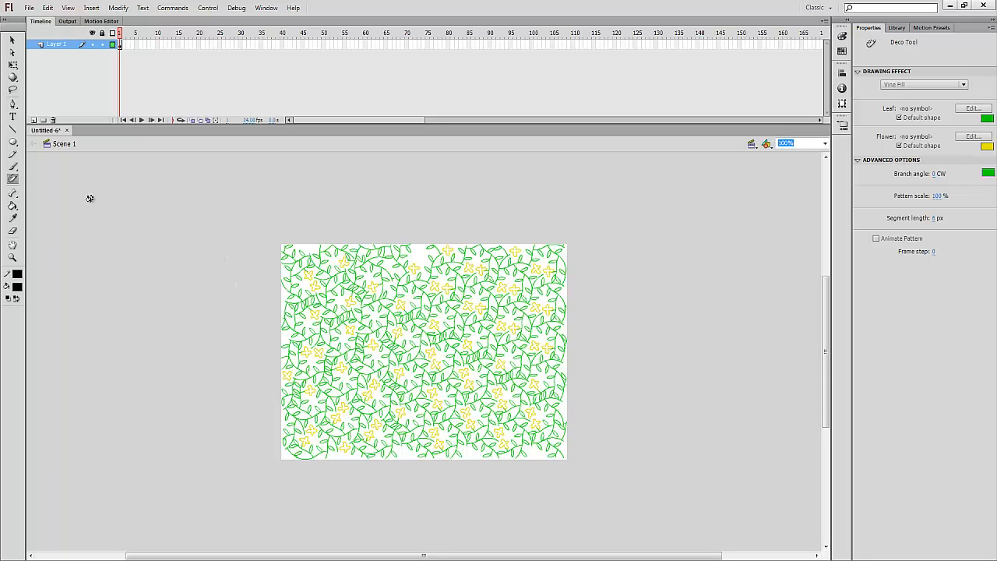
{"action": "key", "text": "ctrl+z"}
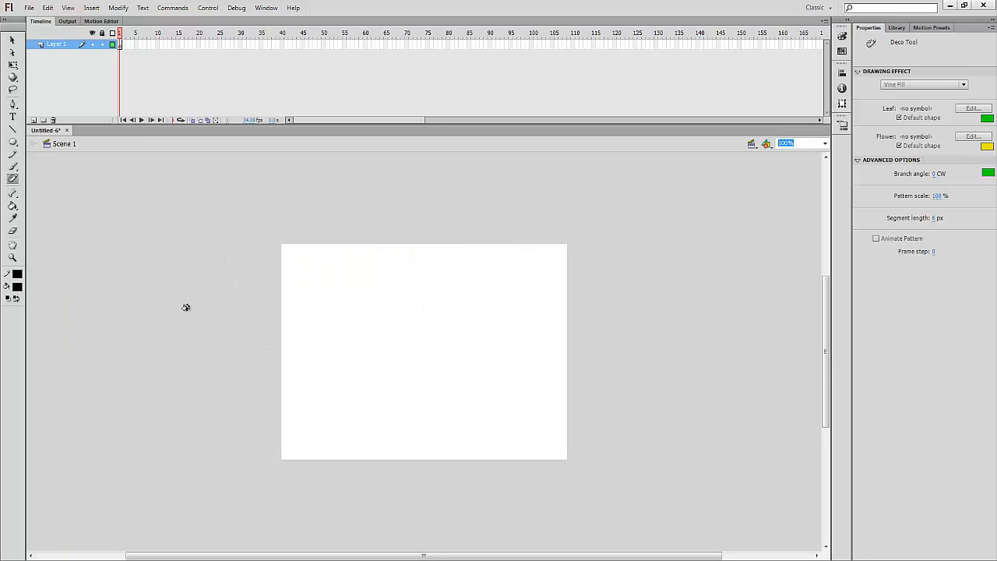
Dismiss the inverse kinematics warning permanently with Don't show again and choose the Bone Tool
{"action": "left_click", "coordinate": [13, 195]}
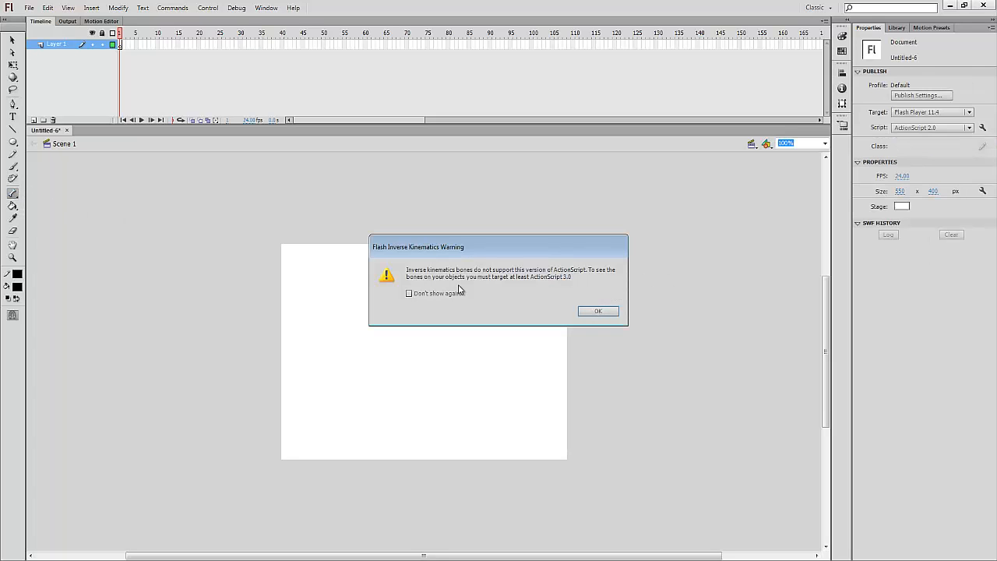
{"action": "left_click", "coordinate": [409, 294]}
{"action": "left_click", "coordinate": [602, 312]}
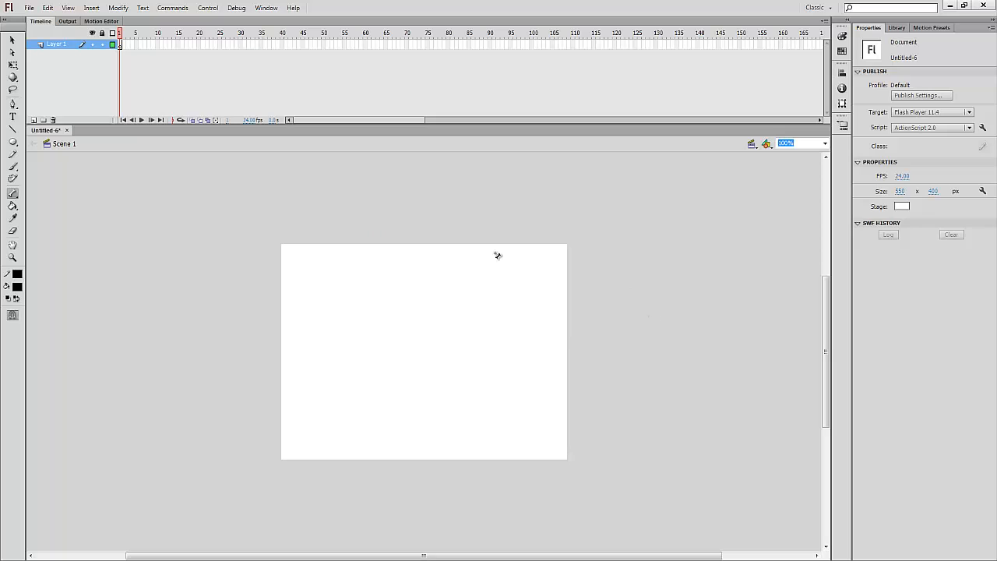
{"action": "left_click", "coordinate": [13, 197]}
{"action": "left_click", "coordinate": [74, 197]}
Spray a diagonal band of dots across the stage, then select all and delete it
{"action": "left_click", "coordinate": [13, 167]}
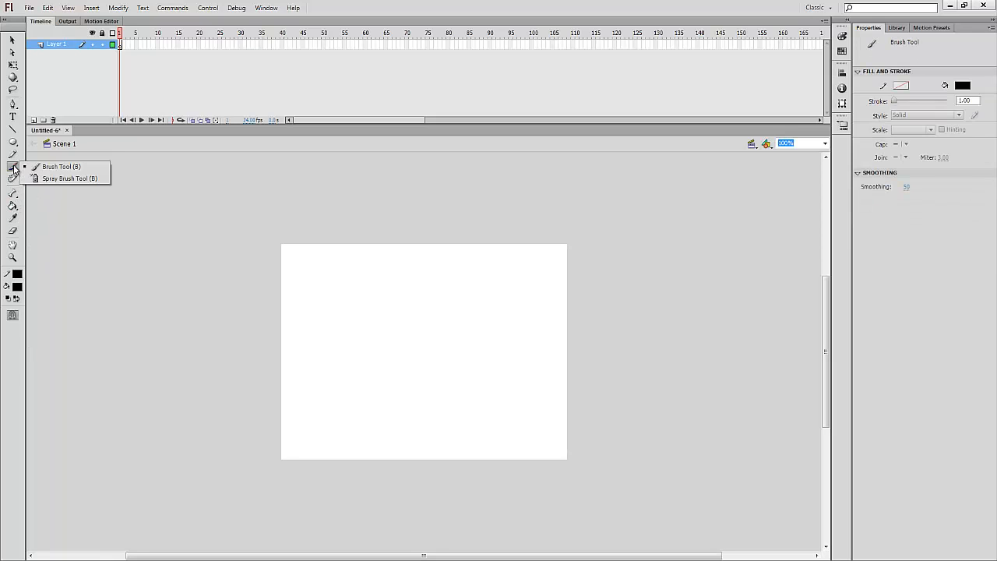
{"action": "left_click", "coordinate": [70, 179]}
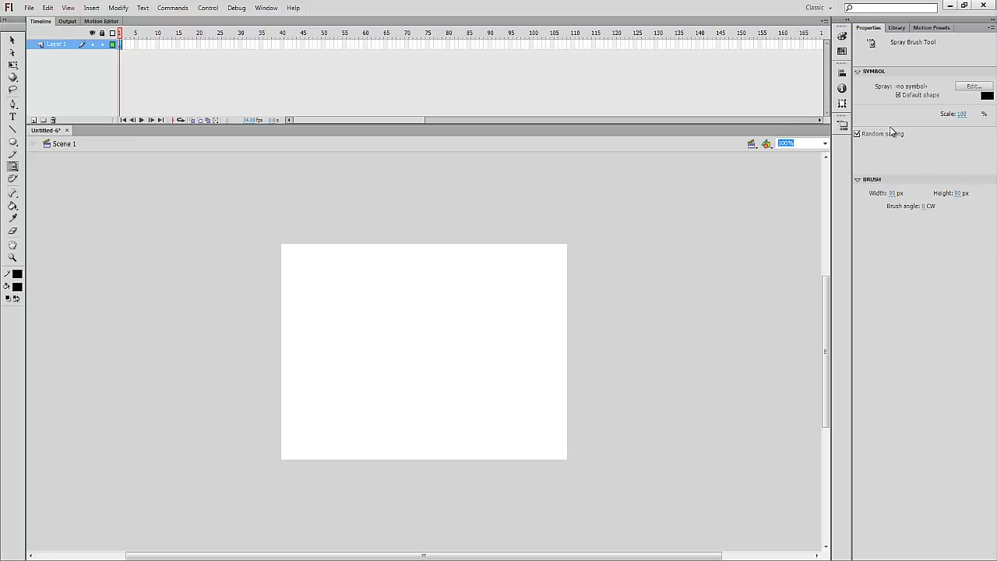
{"action": "left_click_drag", "start_coordinate": [340, 350], "coordinate": [490, 293]}
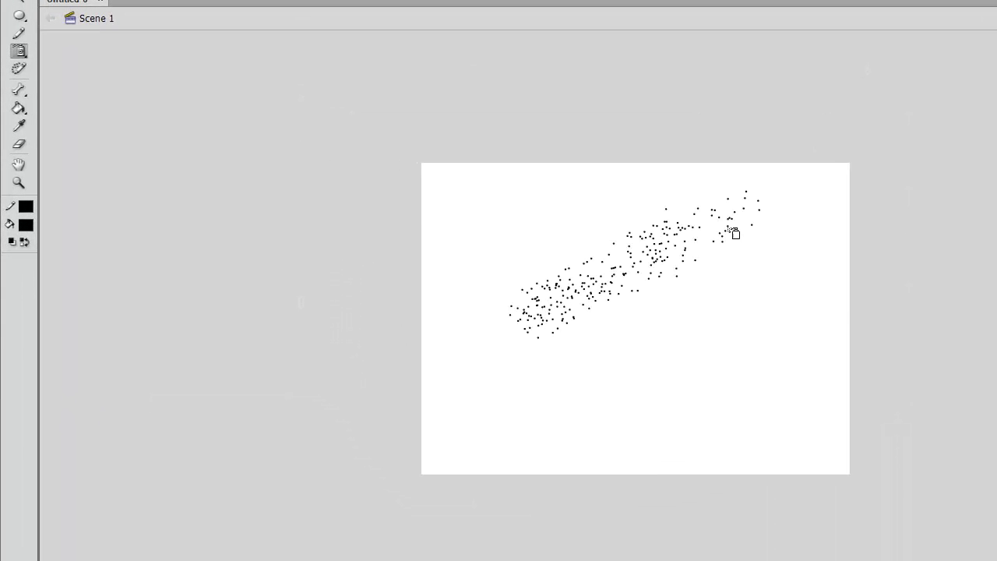
{"action": "mouse_move", "coordinate": [732, 232]}
{"action": "left_mouse_down"}
{"action": "mouse_move", "coordinate": [647, 292]}
{"action": "mouse_move", "coordinate": [748, 289]}
{"action": "mouse_move", "coordinate": [594, 317]}
{"action": "mouse_move", "coordinate": [758, 279]}
{"action": "left_mouse_up"}
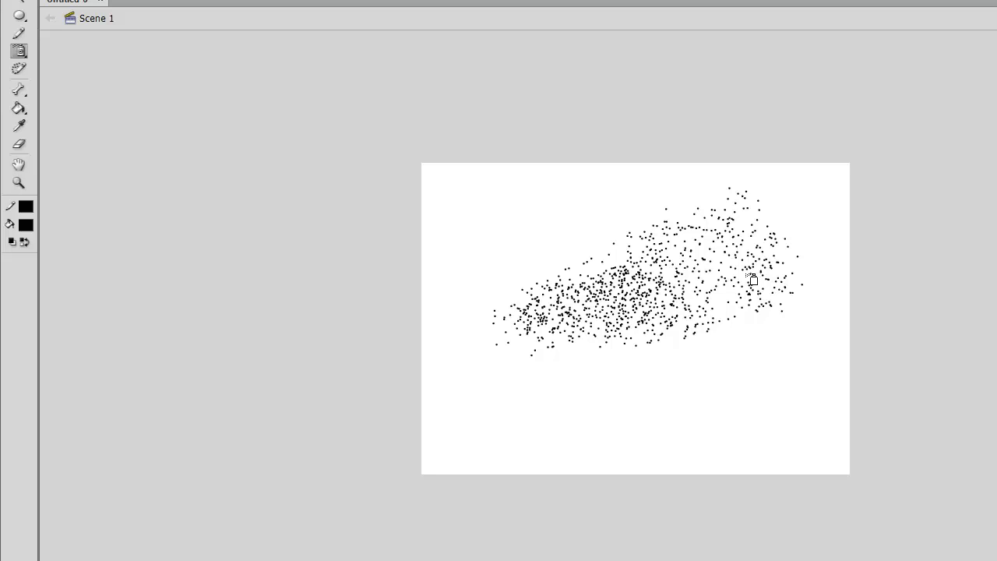
{"action": "key", "text": "ctrl+a"}
{"action": "key", "text": "Delete"}
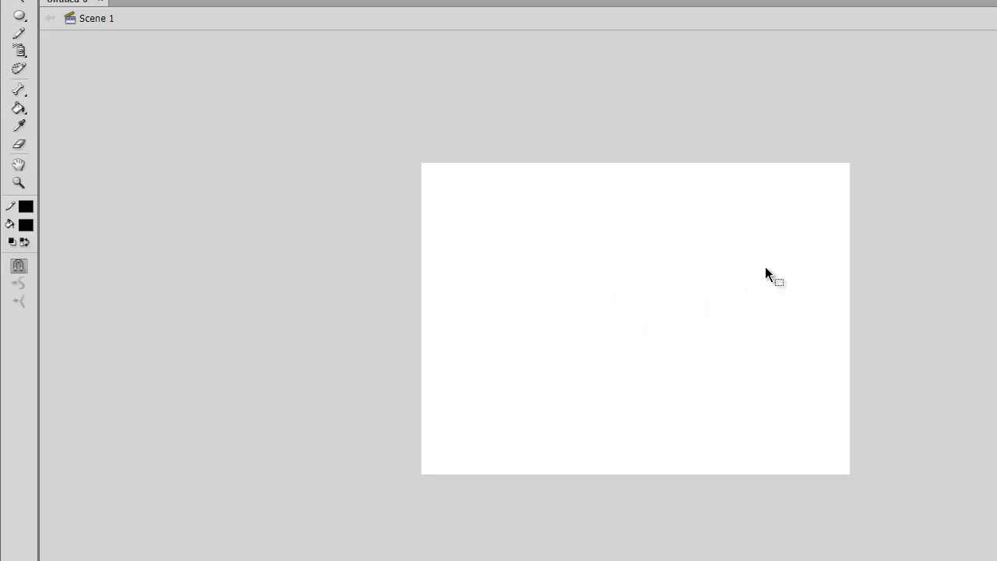
Set the spray brush width to 30 and spray a smaller patch of dots
{"action": "left_click", "coordinate": [19, 50]}
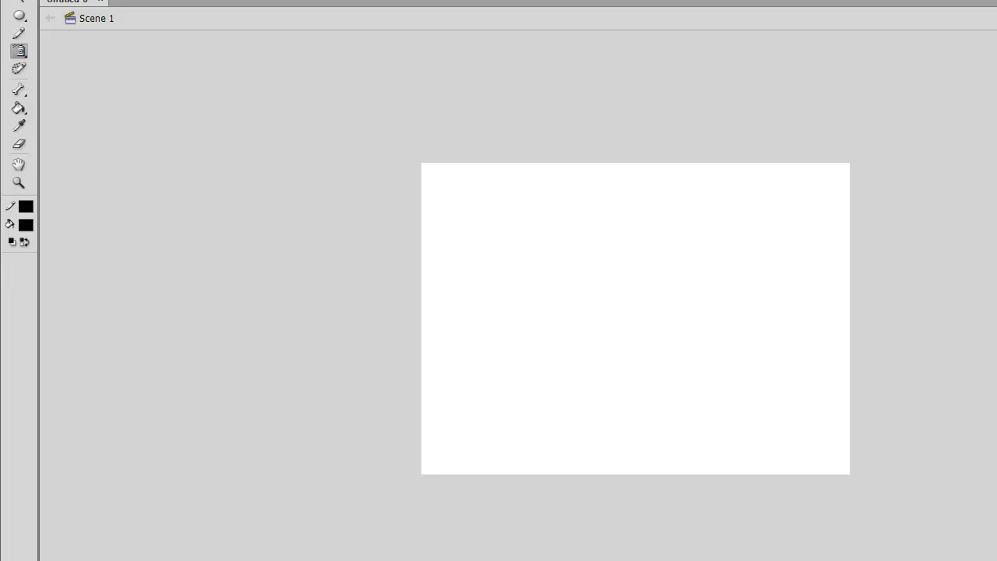
{"action": "left_click", "coordinate": [857, 50]}
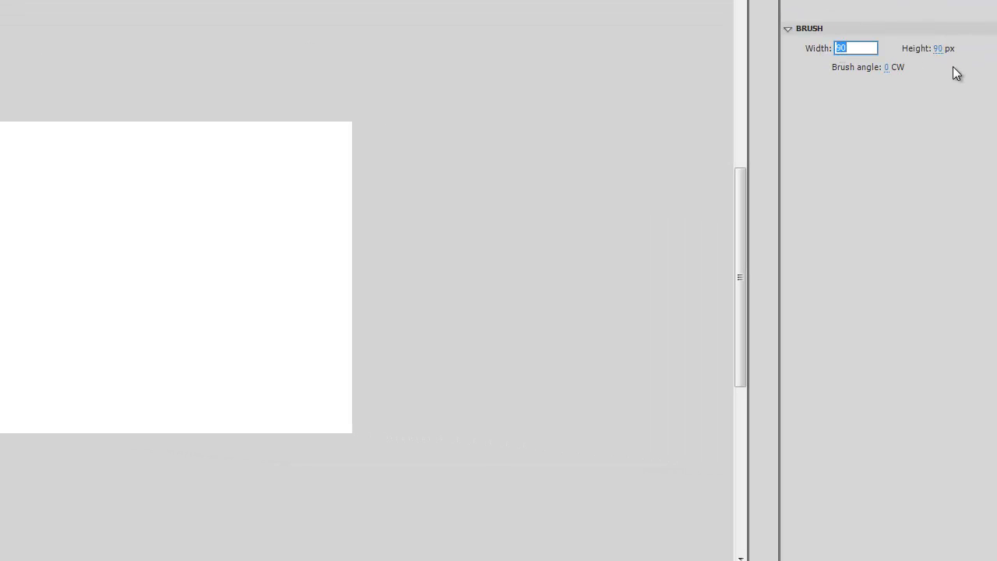
{"action": "type", "text": "30"}
{"action": "left_click", "coordinate": [938, 48]}
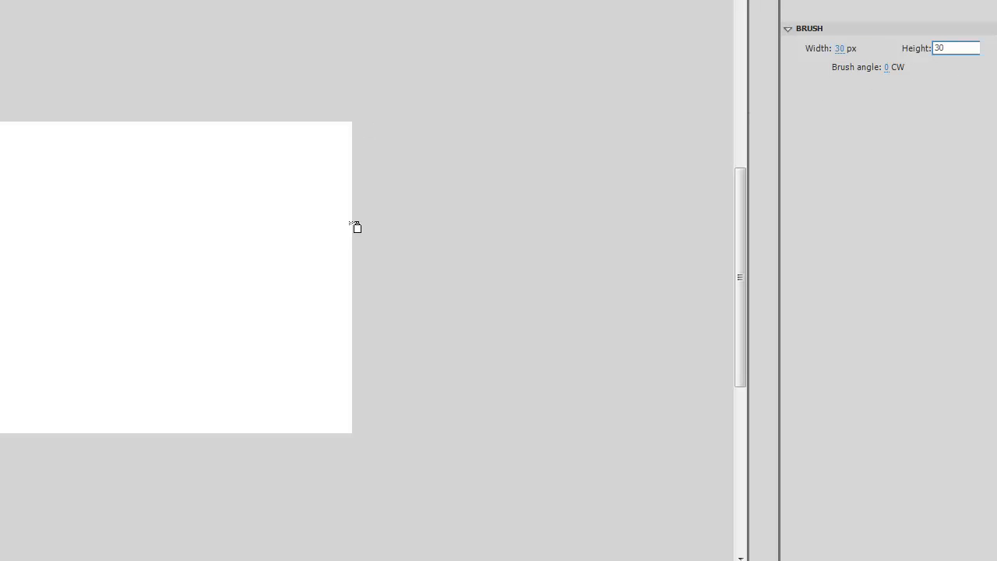
{"action": "mouse_move", "coordinate": [197, 204]}
{"action": "left_mouse_down"}
{"action": "mouse_move", "coordinate": [74, 289]}
{"action": "mouse_move", "coordinate": [181, 174]}
{"action": "mouse_move", "coordinate": [89, 233]}
{"action": "left_mouse_up"}
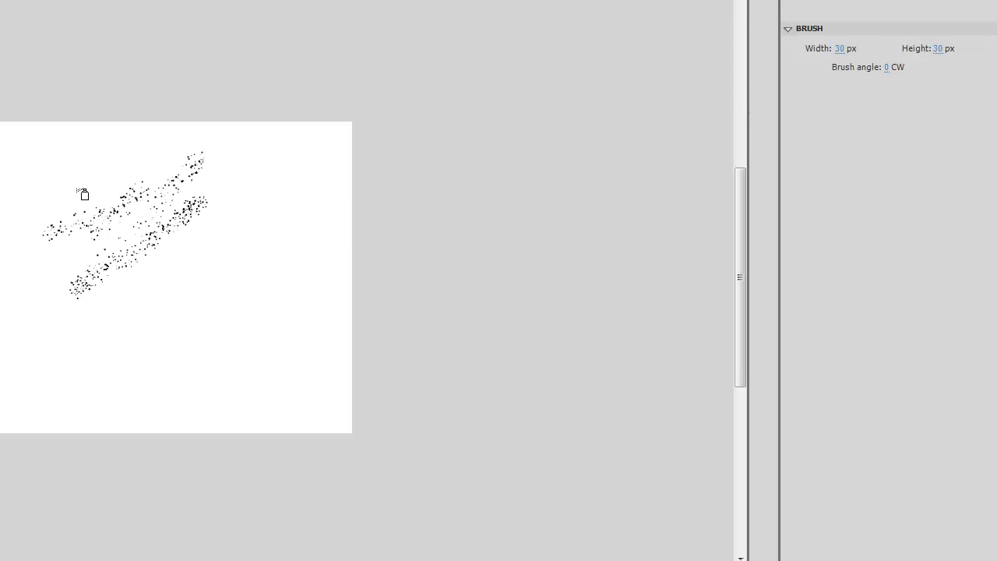
Undo the small spray to empty the stage and choose the plain Brush Tool
{"action": "key", "text": "v"}
{"action": "key", "text": "ctrl+z"}
{"action": "left_click_drag", "start_coordinate": [128, 201], "coordinate": [120, 247]}
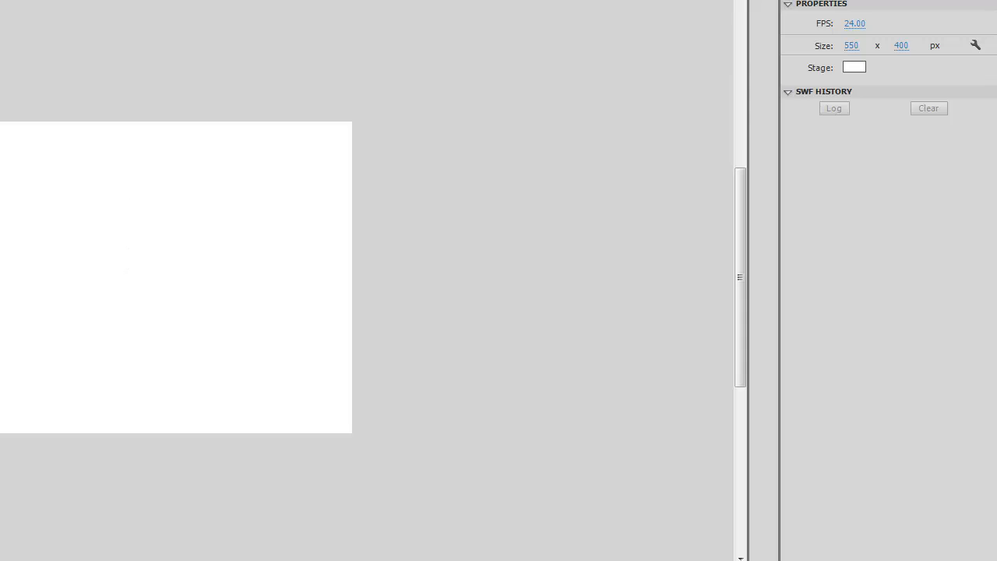
{"action": "left_click", "coordinate": [12, 167]}
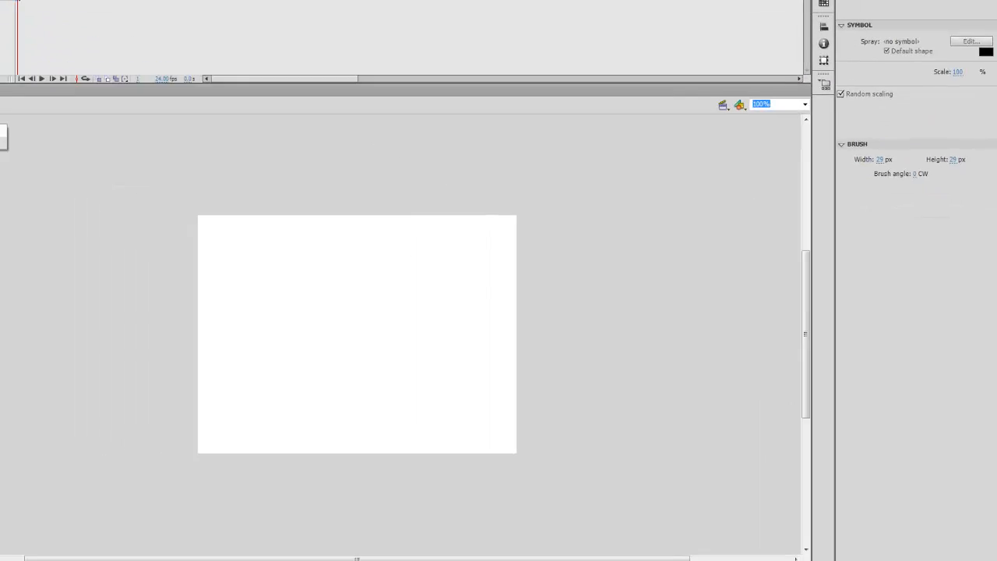
{"action": "left_click", "coordinate": [26, 169]}
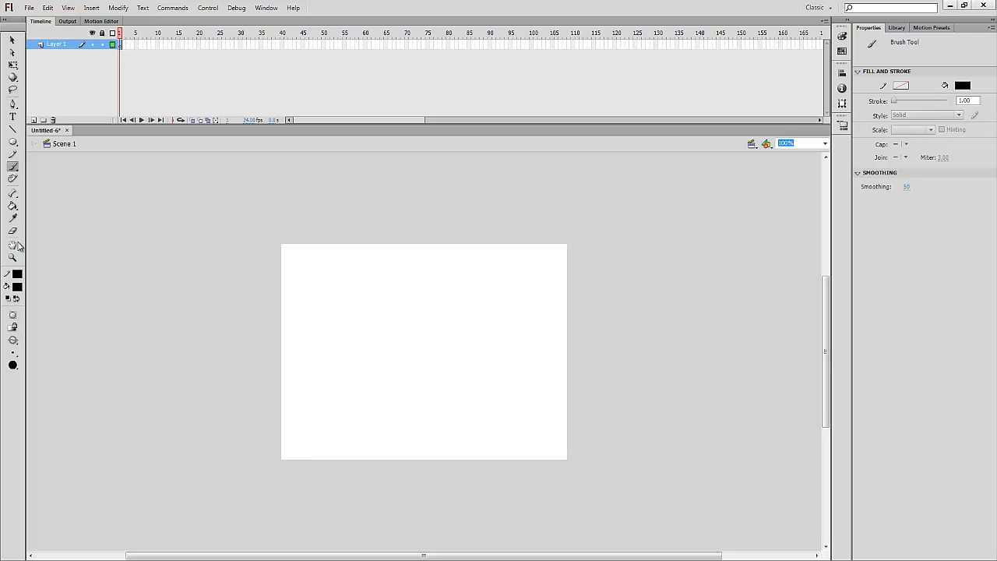
Draw a black circle in the middle of the stage, discarding a trial rectangle
{"action": "left_click", "coordinate": [14, 145]}
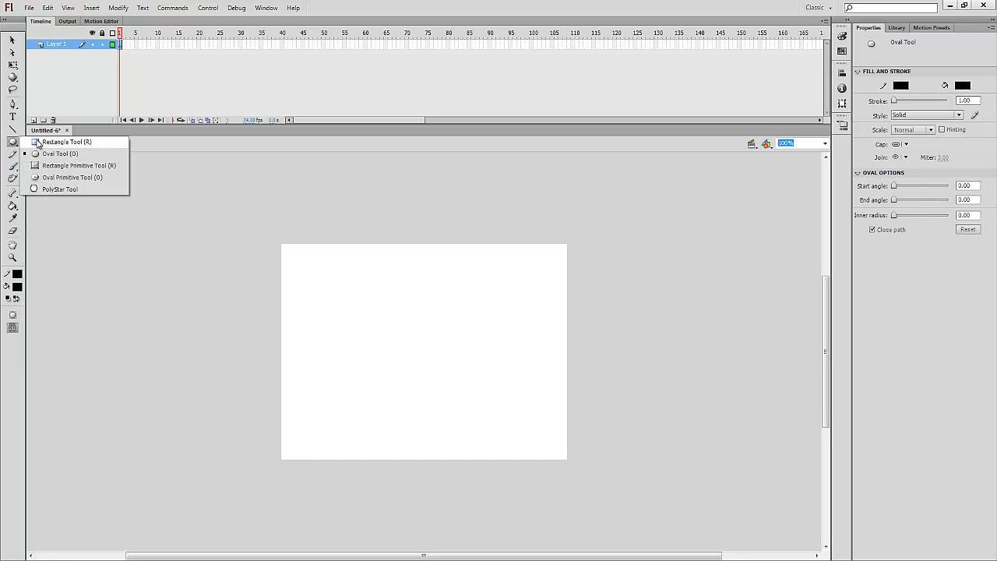
{"action": "left_click", "coordinate": [47, 144]}
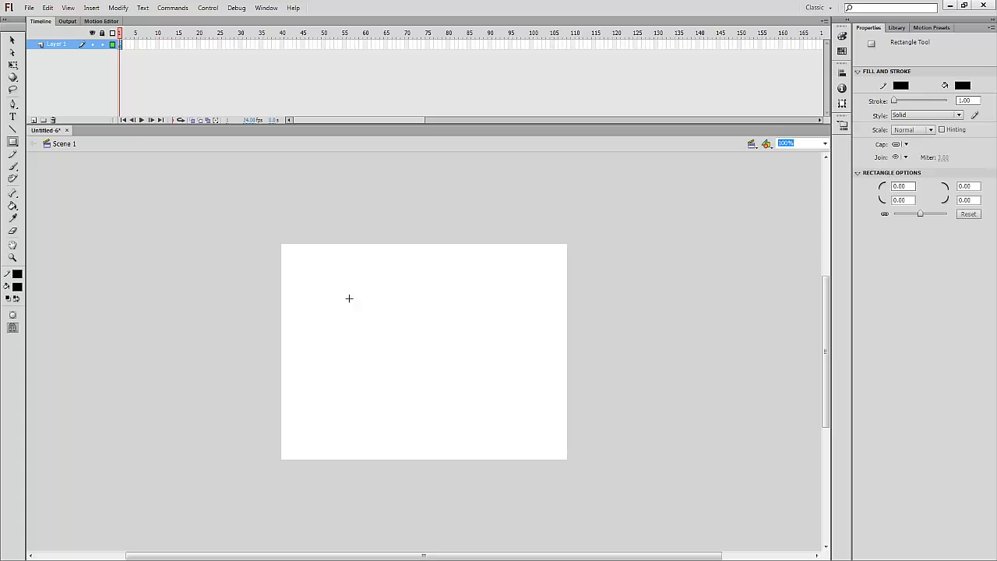
{"action": "mouse_move", "coordinate": [337, 275]}
{"action": "left_mouse_down"}
{"action": "mouse_move", "coordinate": [458, 301]}
{"action": "mouse_move", "coordinate": [493, 328]}
{"action": "left_mouse_up"}
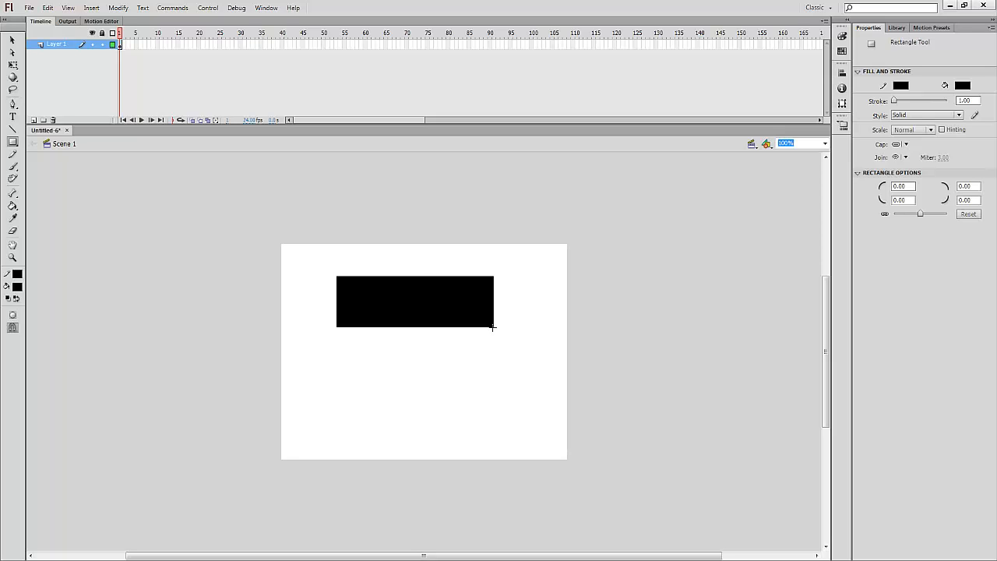
{"action": "key", "text": "ctrl+z"}
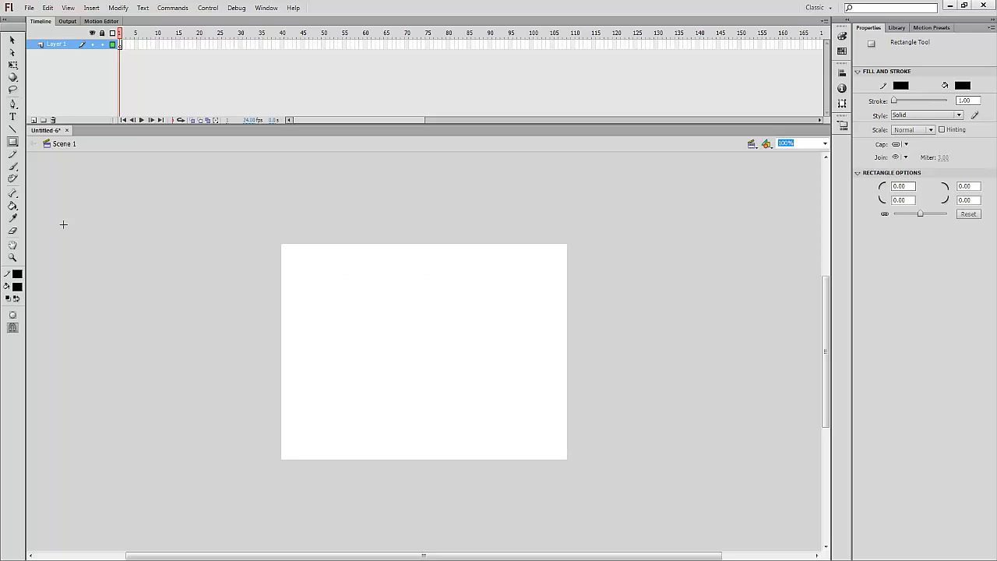
{"action": "left_click", "coordinate": [14, 145]}
{"action": "left_click", "coordinate": [55, 152]}
{"action": "left_click_drag", "start_coordinate": [384, 300], "coordinate": [452, 373]}
Set no stroke and a red fill, then draw a red rectangle overlapping the circle
{"action": "left_click", "coordinate": [17, 287]}
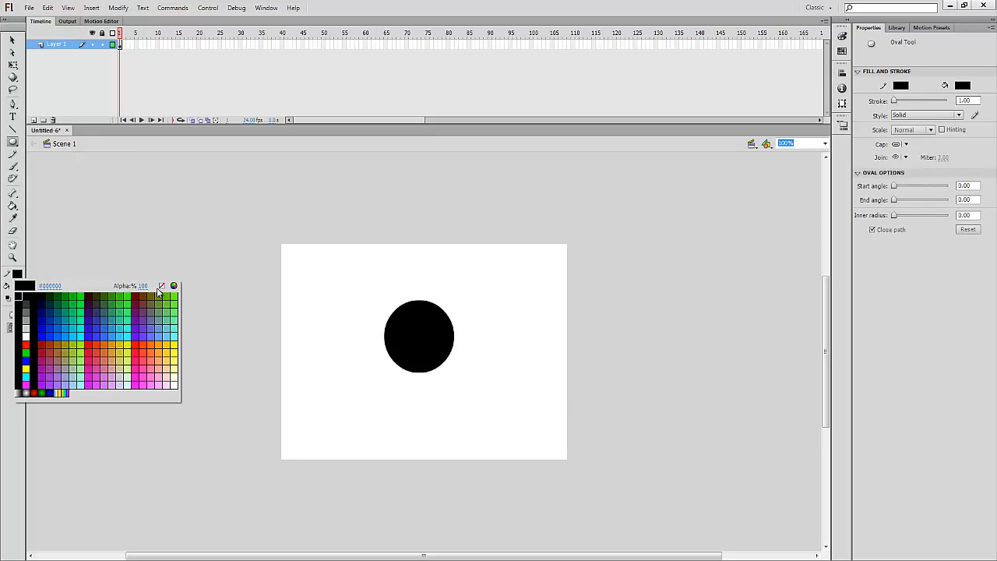
{"action": "left_click", "coordinate": [162, 287]}
{"action": "left_click", "coordinate": [13, 289]}
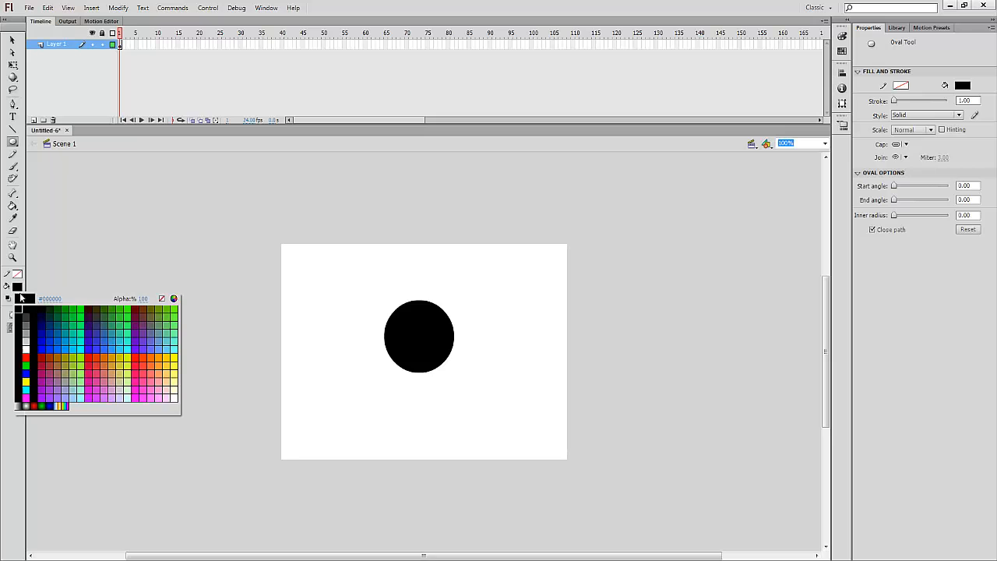
{"action": "left_click", "coordinate": [28, 356]}
{"action": "left_click_drag", "start_coordinate": [12, 143], "coordinate": [11, 143]}
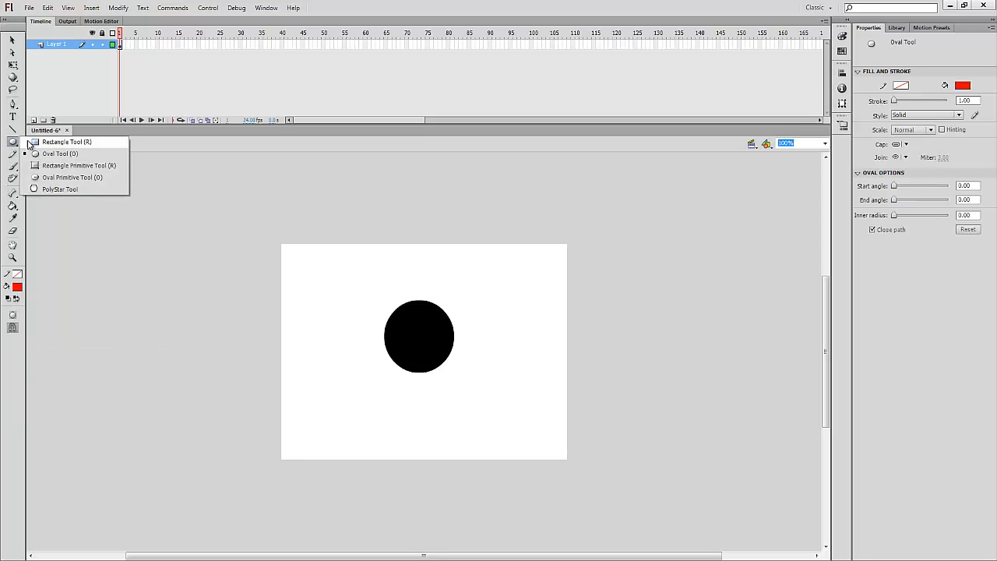
{"action": "left_click", "coordinate": [47, 142]}
{"action": "left_click_drag", "start_coordinate": [332, 316], "coordinate": [423, 380]}
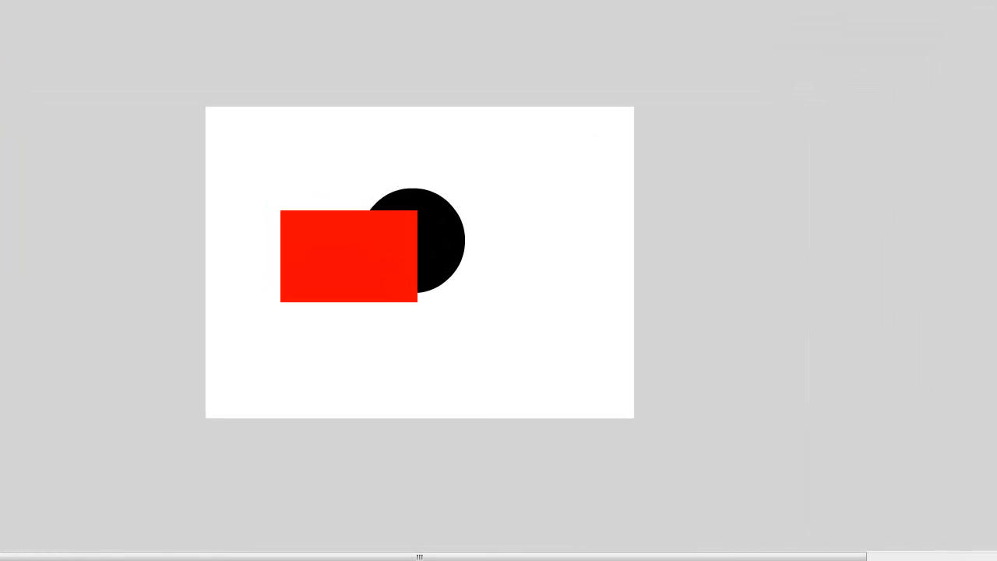
Move the red rectangle off the circle to reveal the cut, then back over it
{"action": "left_click", "coordinate": [336, 249]}
{"action": "left_click_drag", "start_coordinate": [336, 249], "coordinate": [282, 303]}
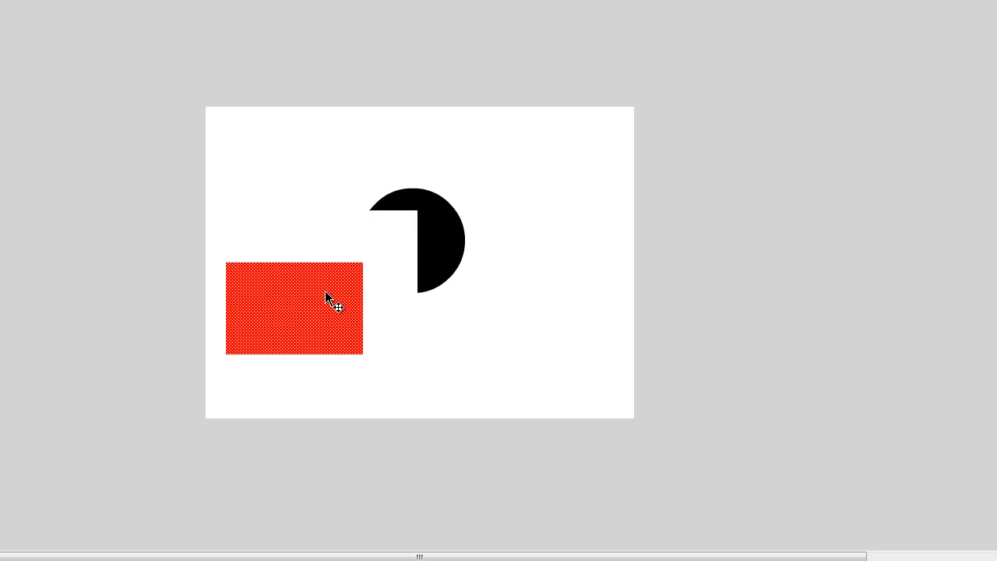
{"action": "key", "text": "Delete"}
{"action": "key", "text": "ctrl+z"}
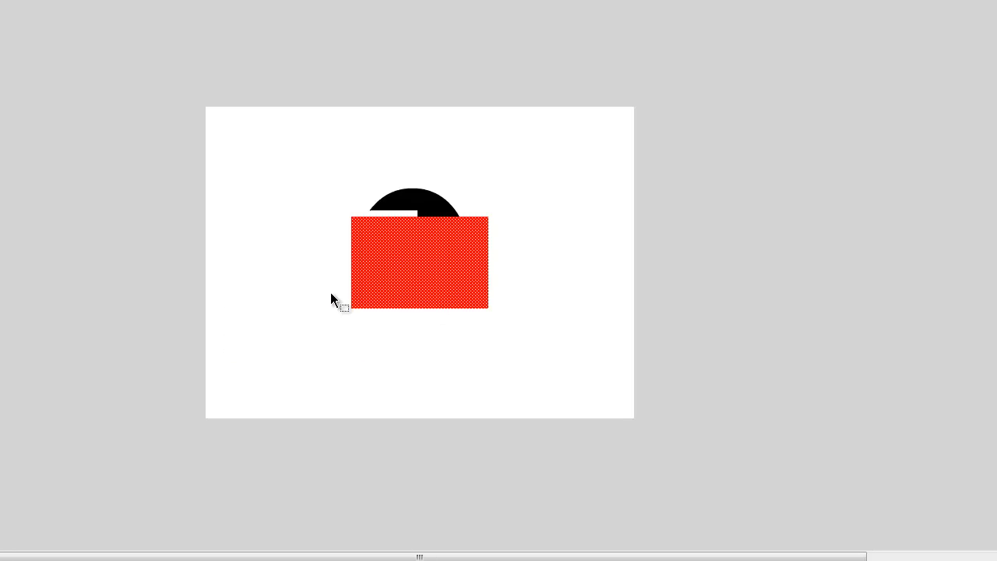
{"action": "left_click_drag", "start_coordinate": [430, 275], "coordinate": [437, 205]}
Delete the red rectangle and the remaining black shape, leaving the stage empty
{"action": "left_click", "coordinate": [385, 292]}
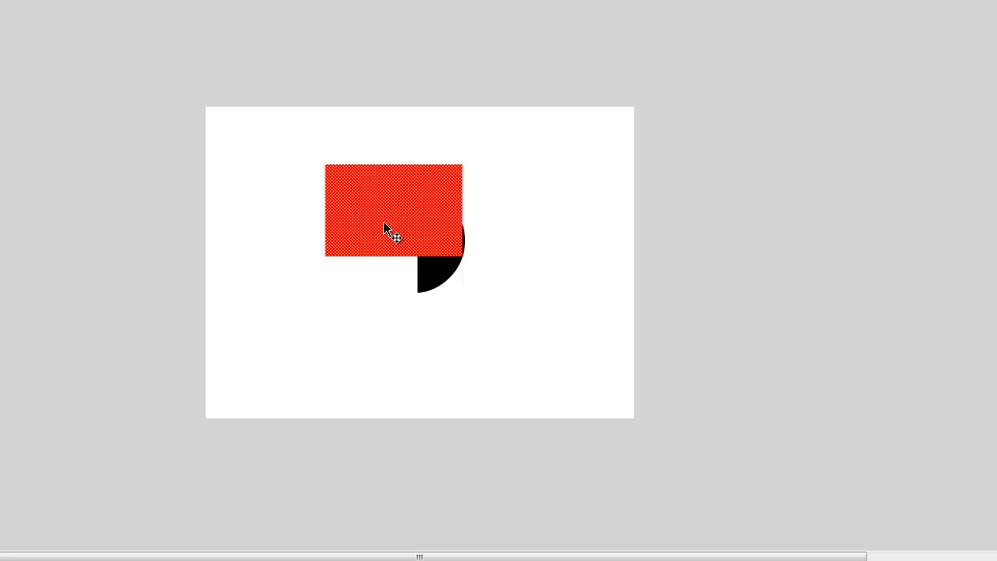
{"action": "key", "text": "Delete"}
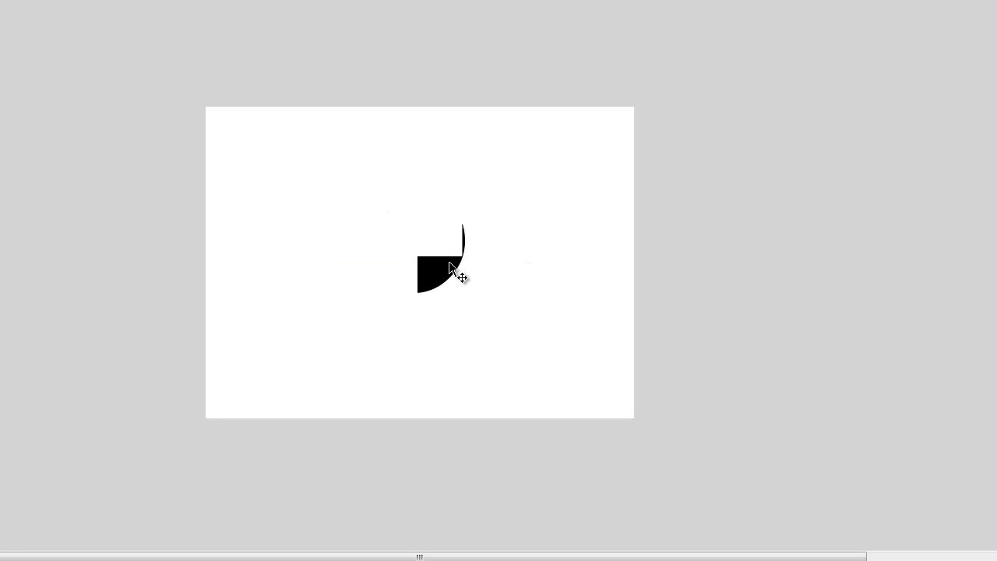
{"action": "mouse_move", "coordinate": [357, 192]}
{"action": "left_mouse_down"}
{"action": "mouse_move", "coordinate": [505, 305]}
{"action": "mouse_move", "coordinate": [520, 336]}
{"action": "left_mouse_up"}
{"action": "key", "text": "Delete"}
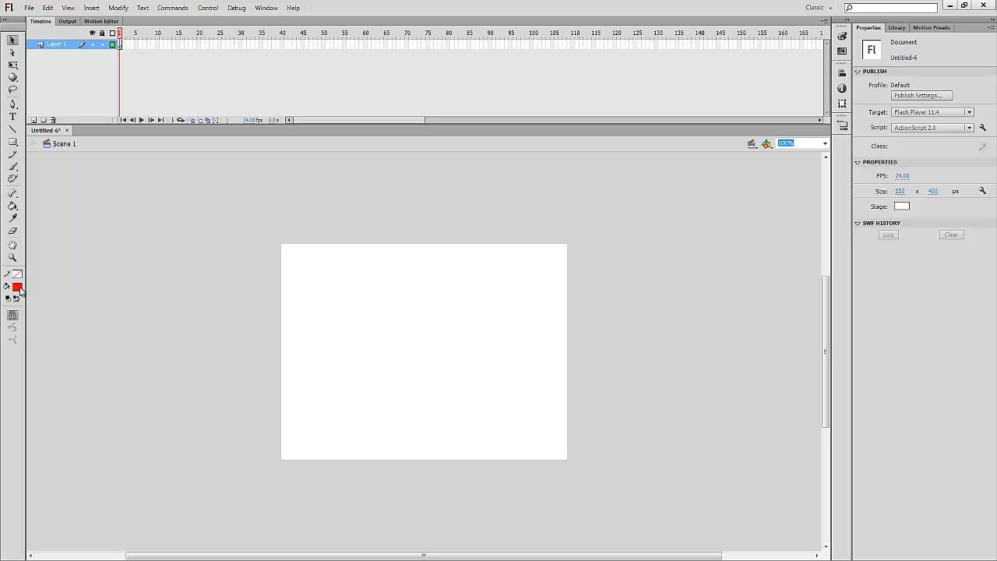
{"action": "left_click", "coordinate": [16, 287]}
Set fill and stroke to black and draw a rectangle in the lower stage
{"action": "left_click", "coordinate": [26, 308]}
{"action": "left_click", "coordinate": [17, 274]}
{"action": "left_click", "coordinate": [27, 293]}
{"action": "left_click", "coordinate": [12, 142]}
{"action": "left_click_drag", "start_coordinate": [336, 347], "coordinate": [499, 402]}
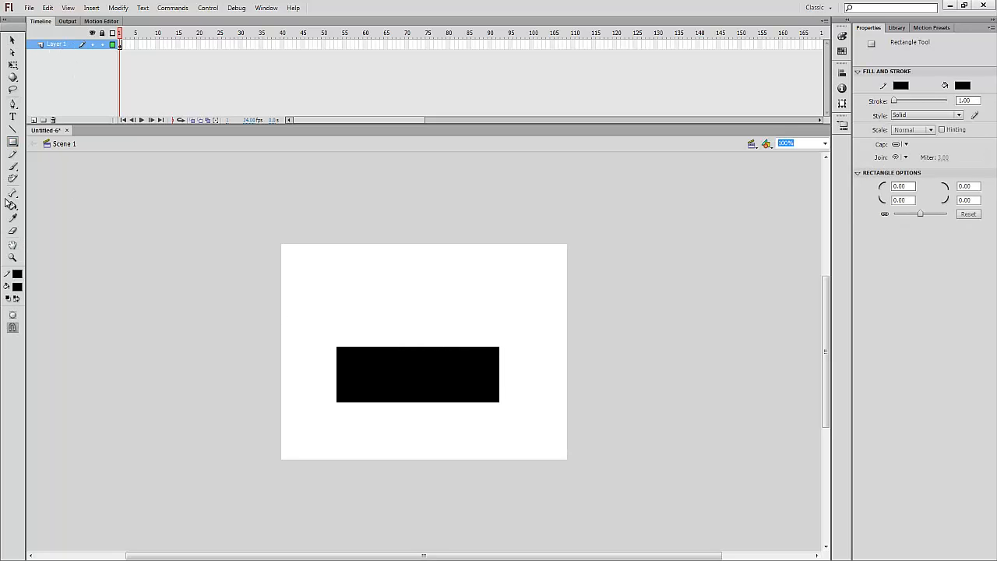
Draw a circle above the rectangle and give it no outline and a red fill
{"action": "left_click", "coordinate": [12, 142]}
{"action": "left_click", "coordinate": [66, 152]}
{"action": "left_click_drag", "start_coordinate": [345, 263], "coordinate": [400, 308]}
{"action": "left_click", "coordinate": [12, 40]}
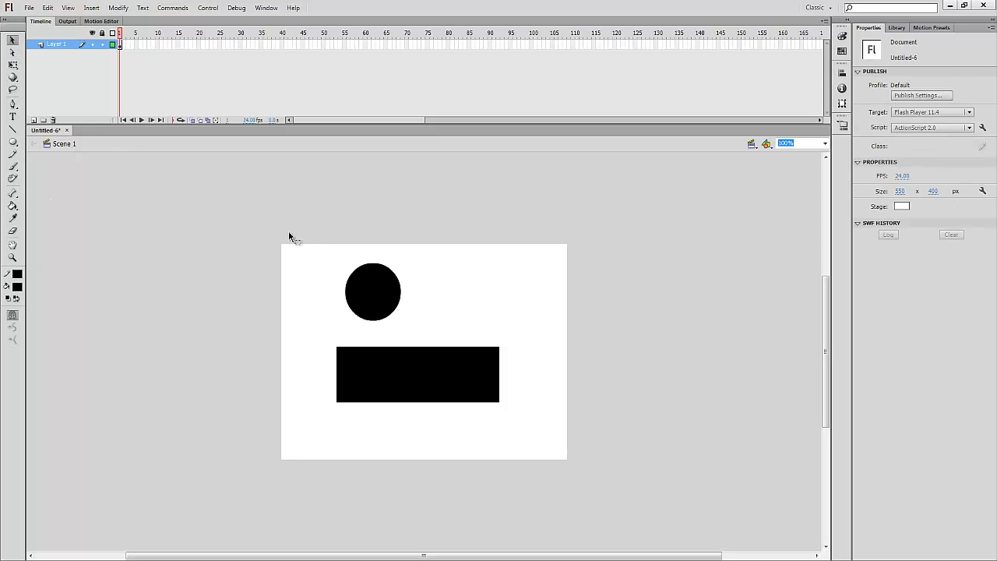
{"action": "left_click_drag", "start_coordinate": [312, 241], "coordinate": [430, 341]}
{"action": "left_click", "coordinate": [17, 273]}
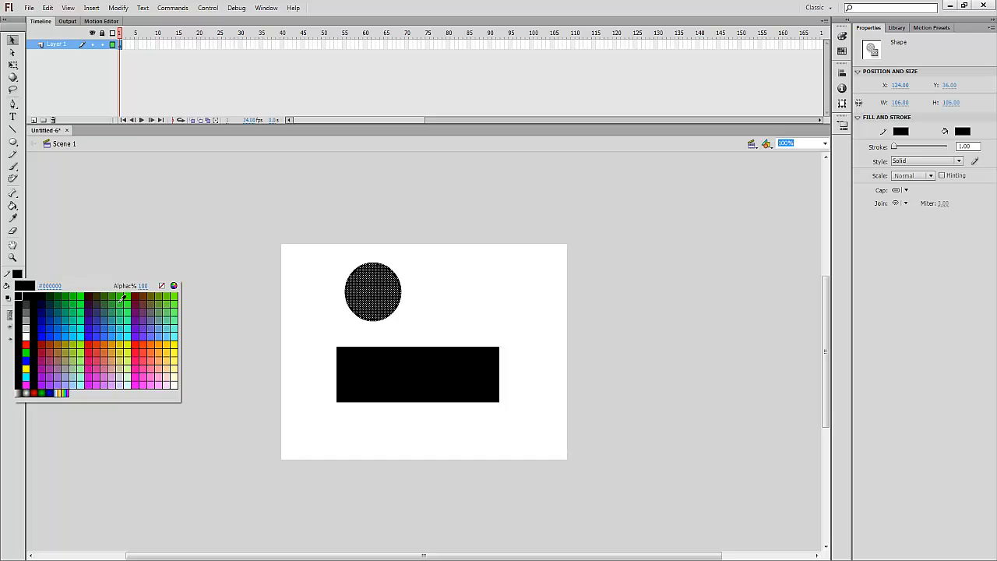
{"action": "left_click", "coordinate": [161, 283]}
{"action": "left_click", "coordinate": [17, 287]}
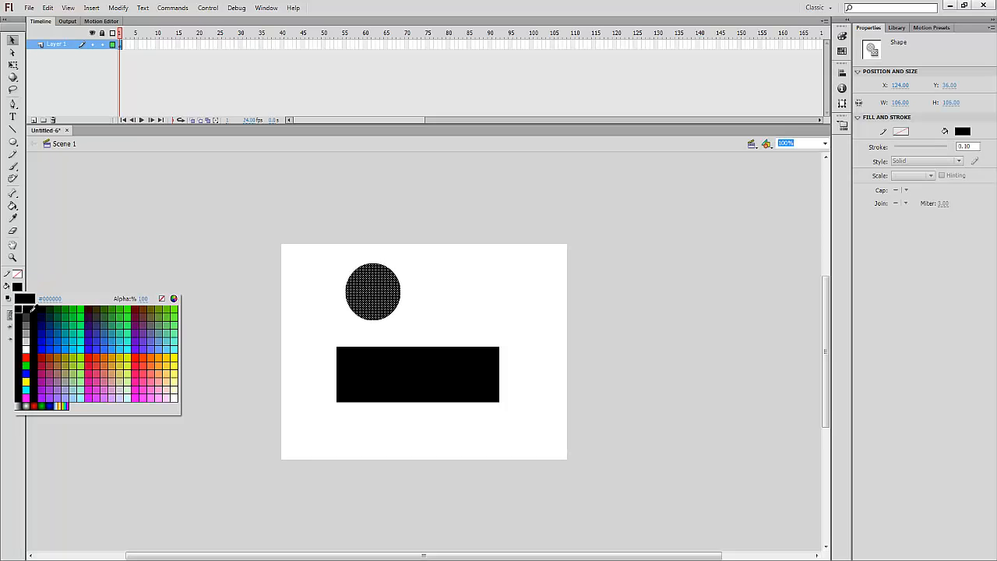
{"action": "left_click", "coordinate": [26, 358]}
{"action": "left_click", "coordinate": [311, 251]}
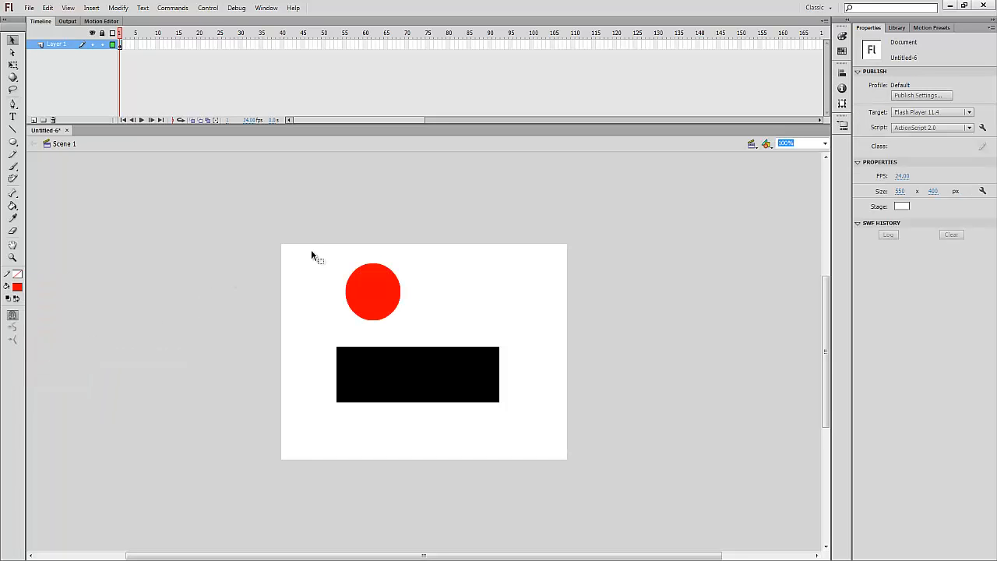
Add Layer 2 and move the red circle onto it by cutting and pasting
{"action": "right_click", "coordinate": [63, 47]}
{"action": "left_click", "coordinate": [86, 90]}
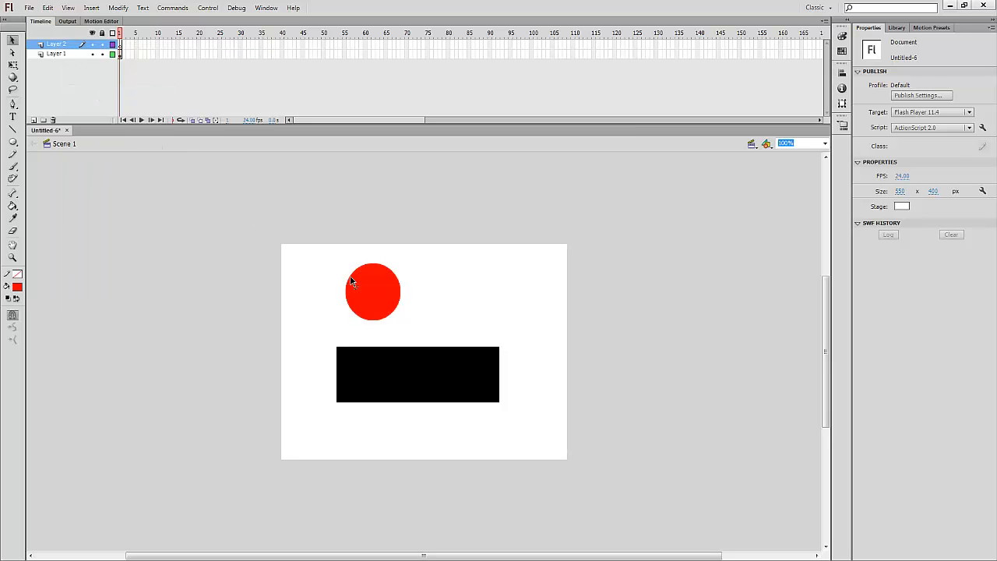
{"action": "left_click", "coordinate": [360, 276]}
{"action": "key", "text": "ctrl+x"}
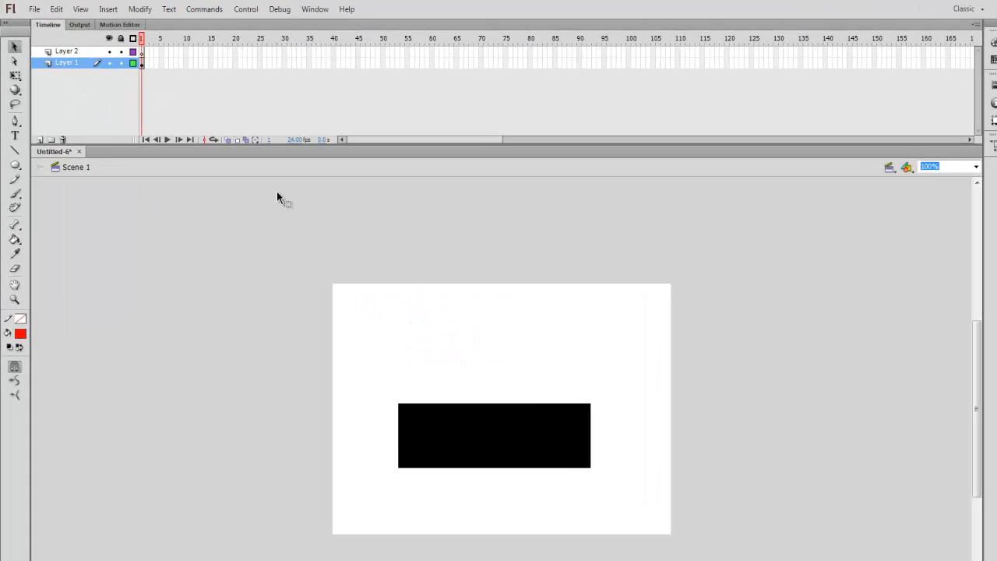
{"action": "left_click", "coordinate": [66, 46]}
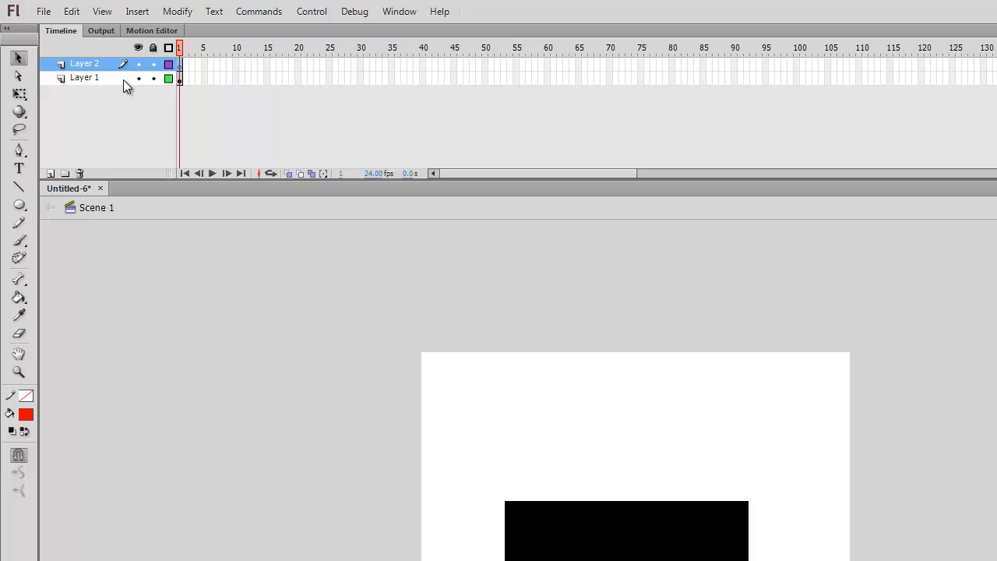
{"action": "key", "text": "ctrl+v"}
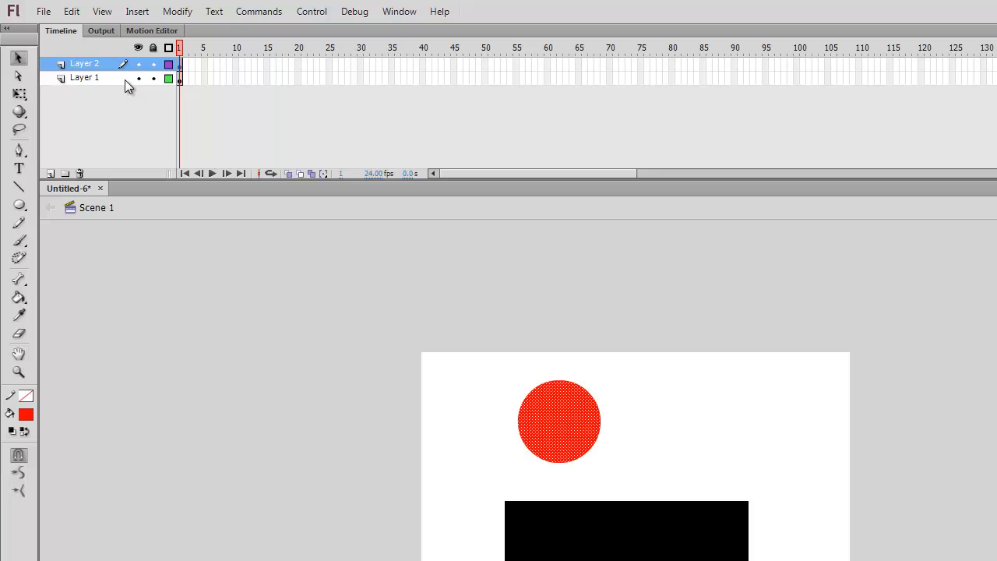
{"action": "left_click", "coordinate": [786, 403]}
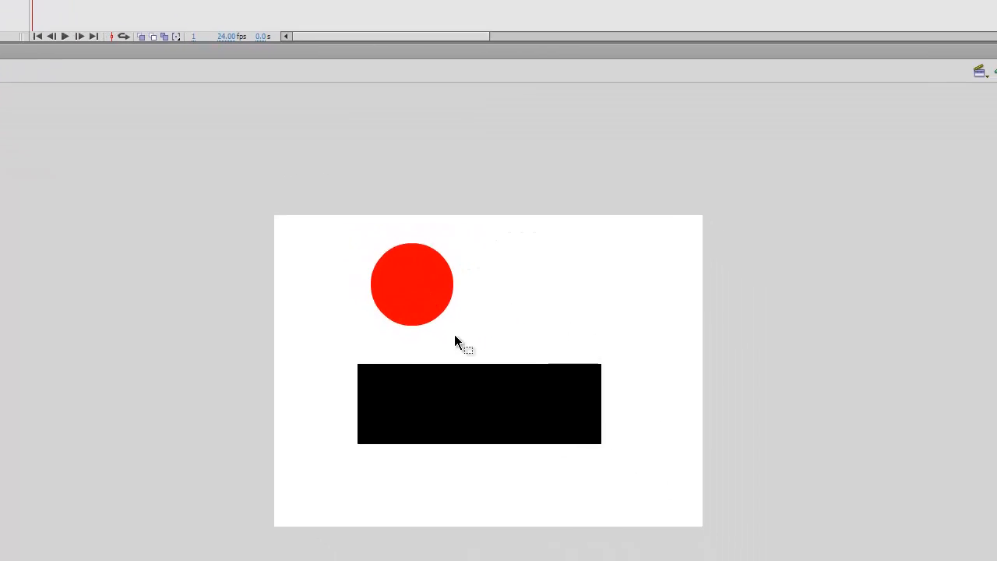
Rearrange the red circle and black rectangle, moving the rectangle up behind the circle
{"action": "left_click_drag", "start_coordinate": [571, 433], "coordinate": [618, 524]}
{"action": "left_click_drag", "start_coordinate": [434, 352], "coordinate": [445, 383]}
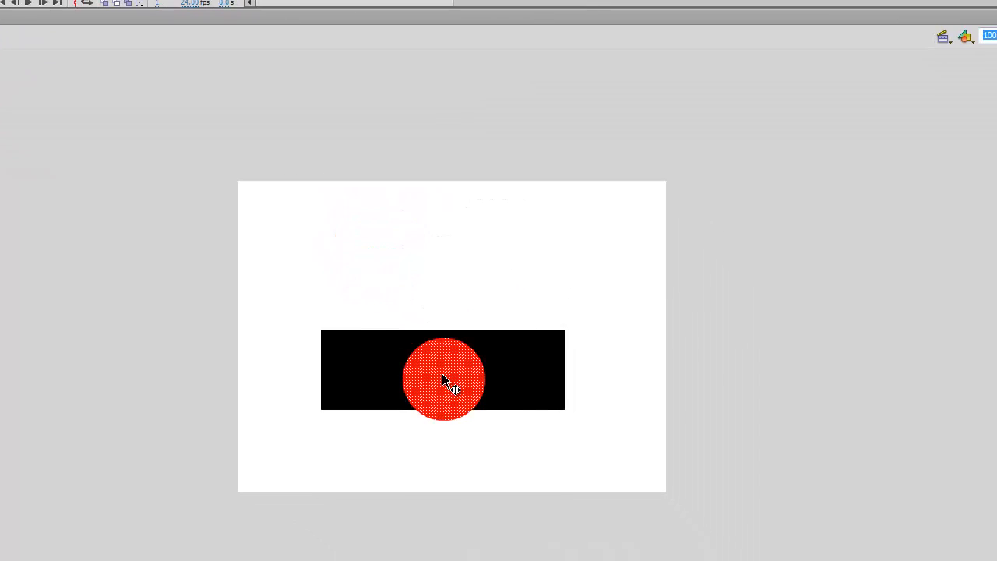
{"action": "left_click_drag", "start_coordinate": [439, 341], "coordinate": [437, 269]}
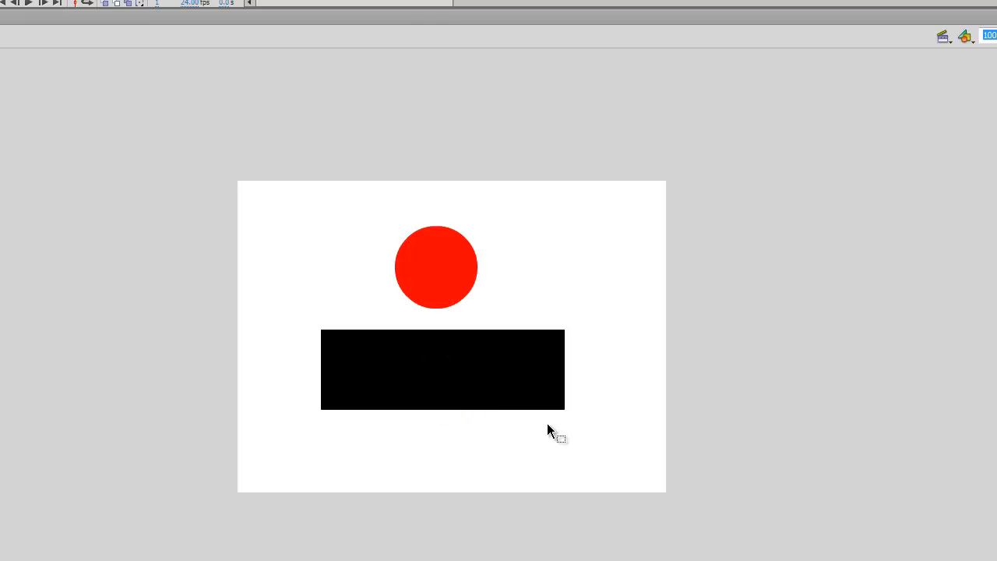
{"action": "left_click", "coordinate": [459, 388]}
{"action": "left_click_drag", "start_coordinate": [398, 374], "coordinate": [408, 286]}
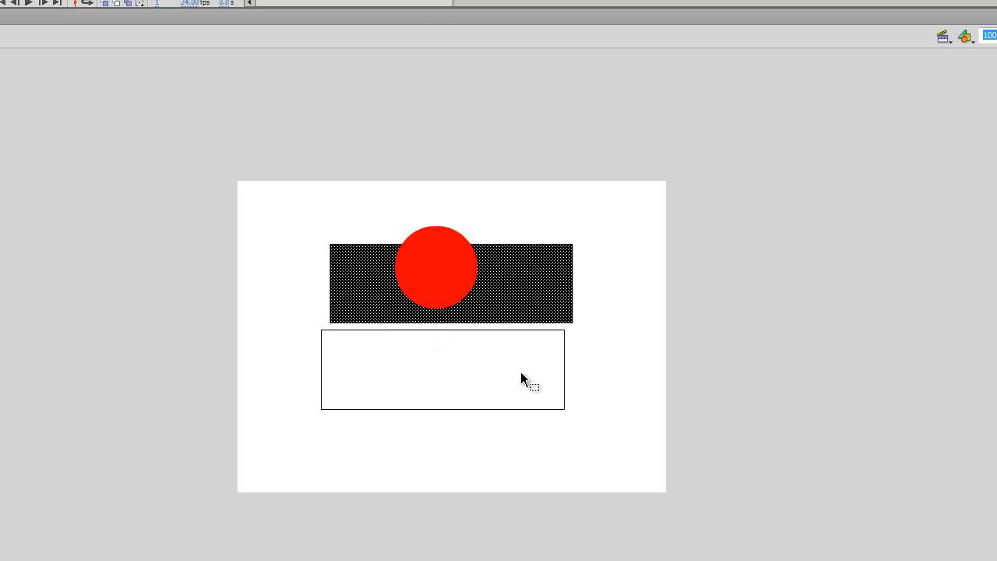
Delete the leftover outline strokes and line below the rectangle
{"action": "mouse_move", "coordinate": [296, 329]}
{"action": "left_mouse_down"}
{"action": "mouse_move", "coordinate": [392, 396]}
{"action": "mouse_move", "coordinate": [604, 444]}
{"action": "left_mouse_up"}
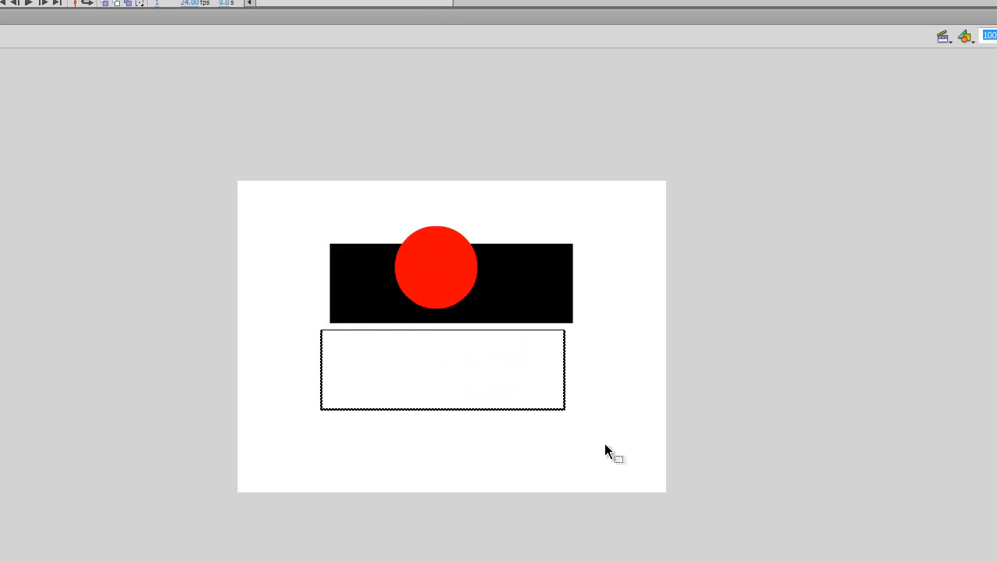
{"action": "key", "text": "Delete"}
{"action": "left_click", "coordinate": [462, 331]}
{"action": "key", "text": "Delete"}
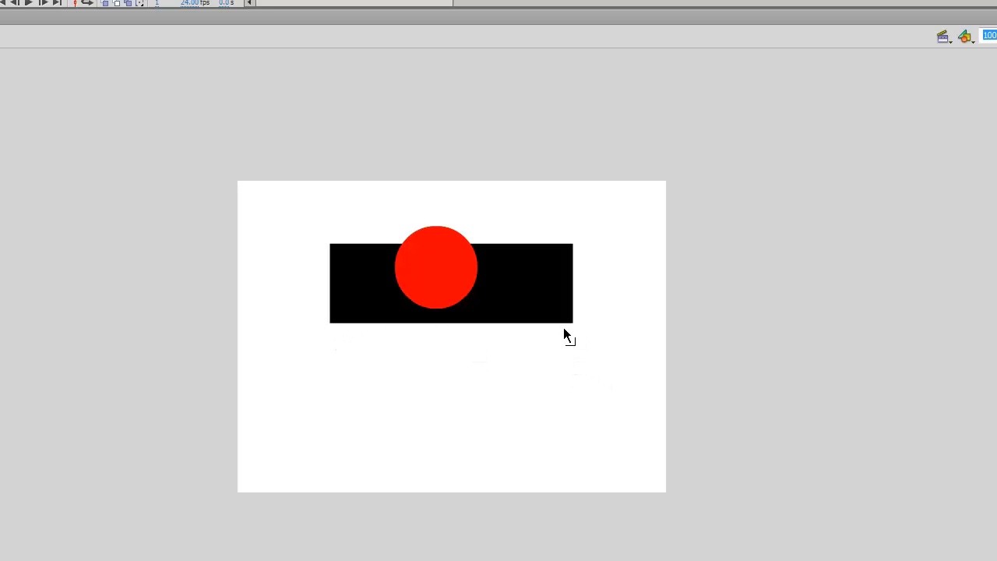
Move the black rectangle back down below the circle, undoing a stray fill move
{"action": "left_click_drag", "start_coordinate": [516, 293], "coordinate": [516, 400]}
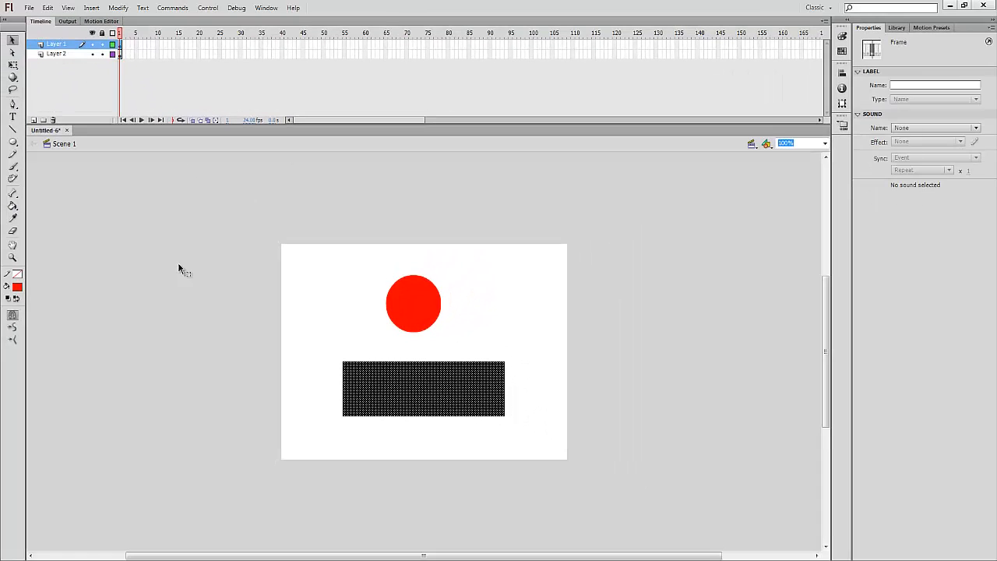
{"action": "left_click", "coordinate": [178, 269]}
{"action": "left_click_drag", "start_coordinate": [419, 406], "coordinate": [439, 347]}
{"action": "key", "text": "ctrl+z"}
Delete the black rectangle and red circle, then open Layer 1's layer options
{"action": "left_click", "coordinate": [466, 324]}
{"action": "key", "text": "Delete"}
{"action": "left_click", "coordinate": [406, 398]}
{"action": "key", "text": "Delete"}
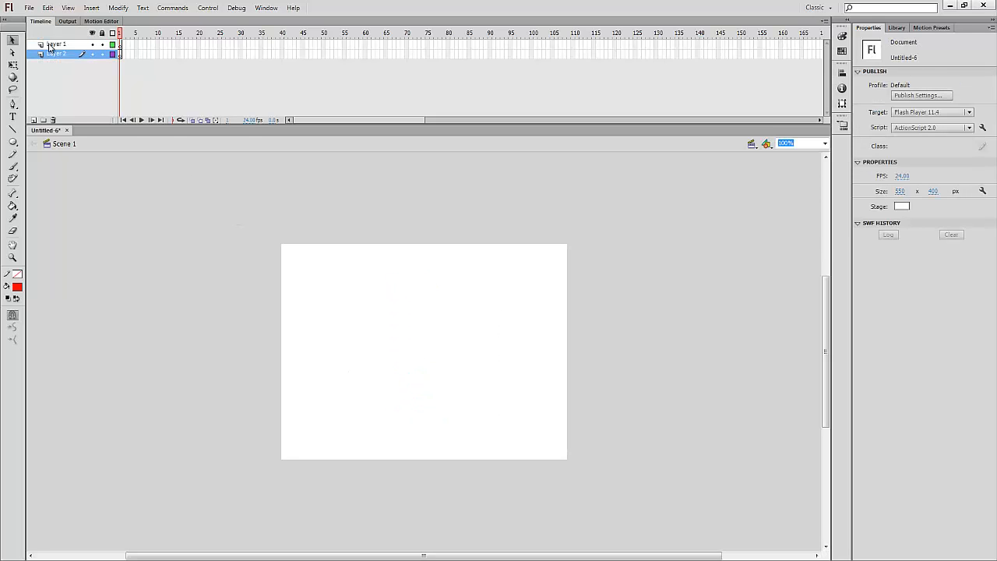
{"action": "right_click", "coordinate": [56, 47]}
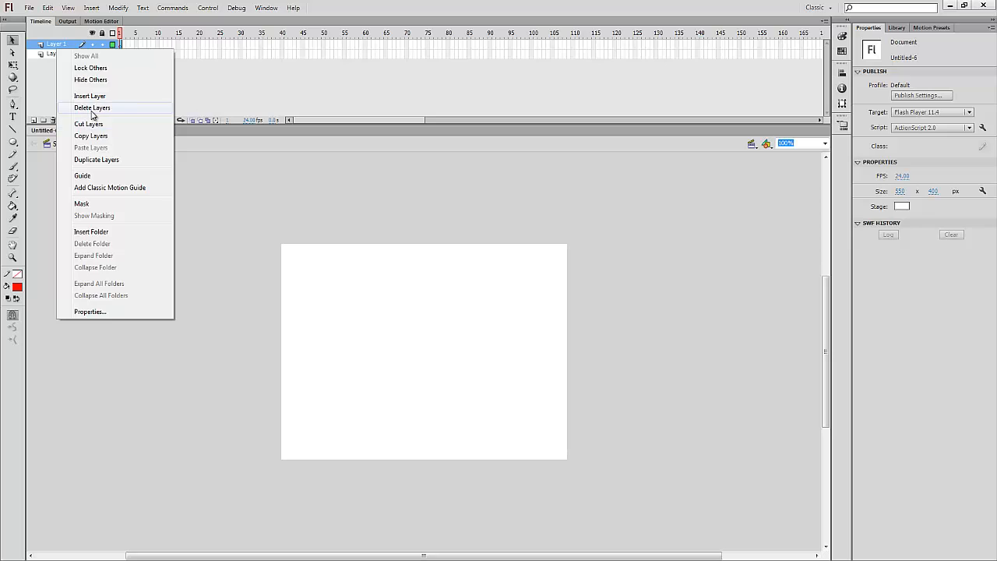
Delete Layer 1 and rename the remaining Layer 2 to 'Layer 1'
{"action": "left_click", "coordinate": [92, 114]}
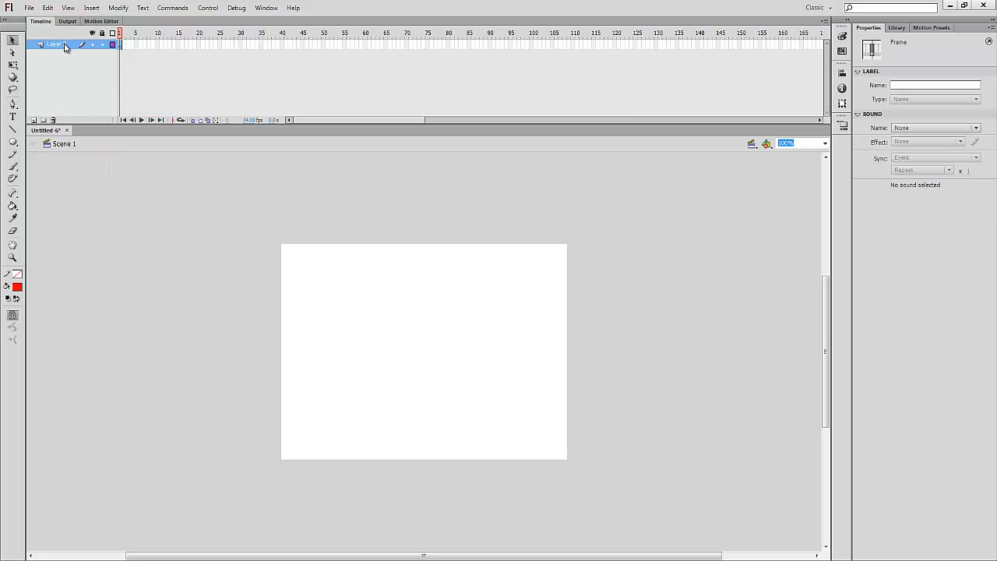
{"action": "double_click", "coordinate": [69, 45]}
{"action": "key", "text": "BackSpace"}
{"action": "type", "text": "1"}
{"action": "key", "text": "Return"}
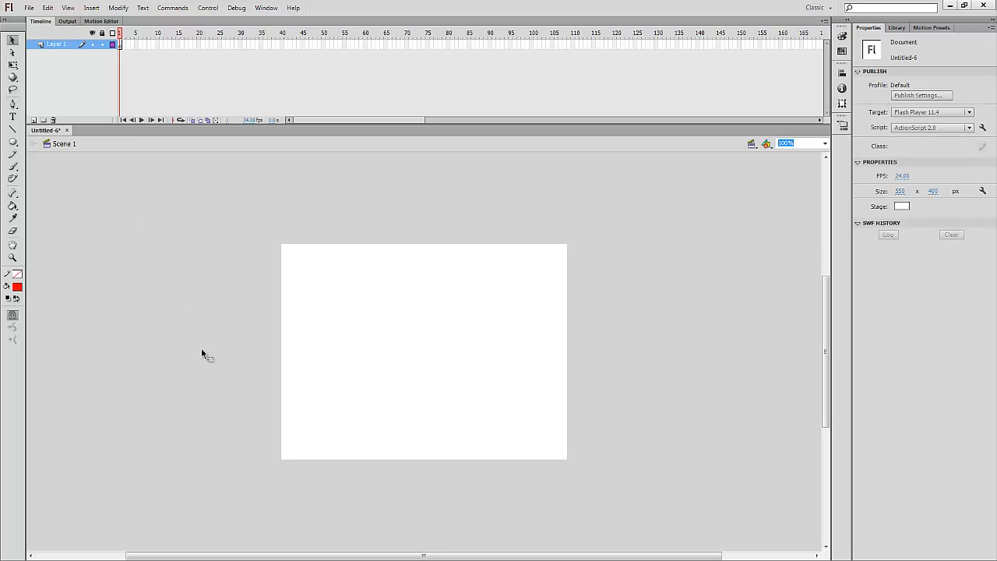
Set both the fill and stroke colours to black
{"action": "left_click", "coordinate": [17, 287]}
{"action": "left_click", "coordinate": [38, 311]}
{"action": "left_click", "coordinate": [18, 272]}
{"action": "left_click", "coordinate": [28, 292]}
With the Rectangle Tool and no stroke colour, draw a filled rectangle in the stage centre
{"action": "left_click", "coordinate": [12, 142]}
{"action": "left_click", "coordinate": [13, 142]}
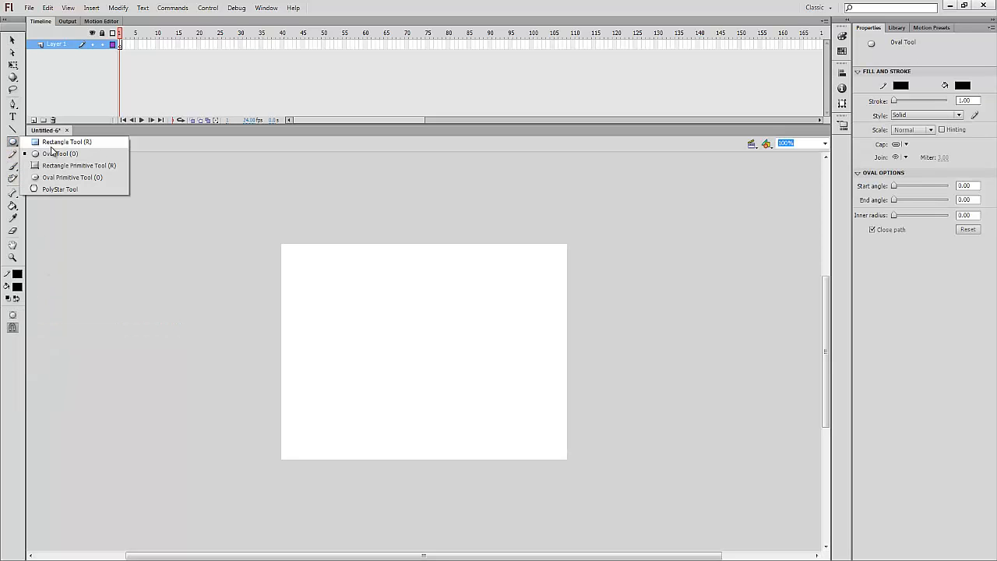
{"action": "left_click", "coordinate": [56, 143]}
{"action": "left_click", "coordinate": [17, 286]}
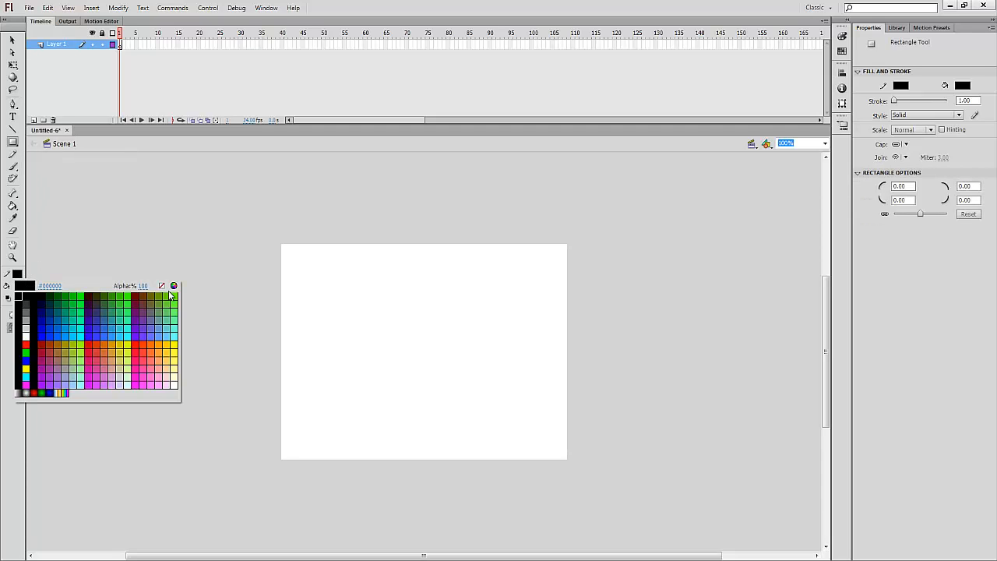
{"action": "left_click", "coordinate": [161, 286]}
{"action": "left_click_drag", "start_coordinate": [327, 298], "coordinate": [523, 384]}
Select the rectangle and set its fill to none and its stroke to black
{"action": "left_click", "coordinate": [12, 42]}
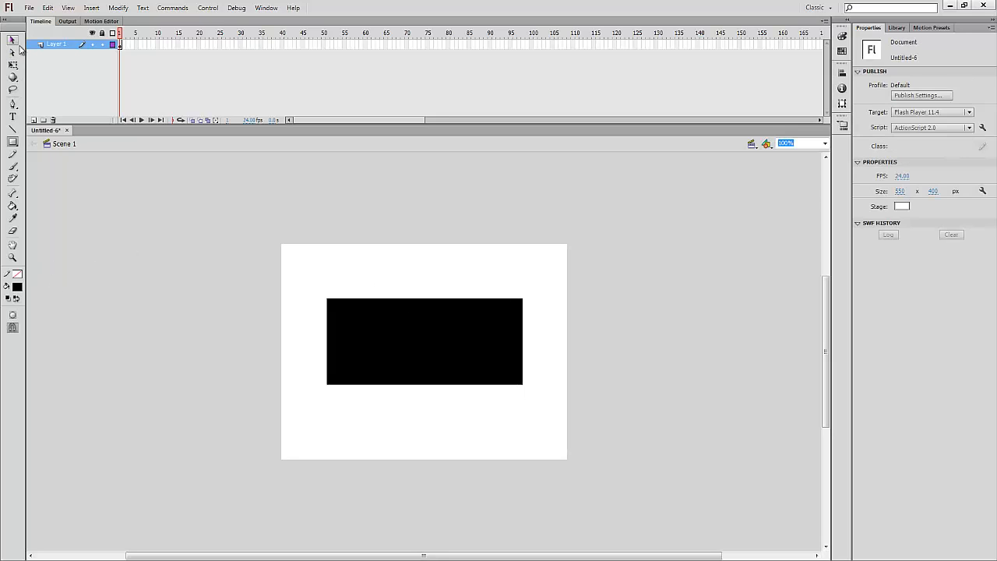
{"action": "key", "text": "ctrl+a"}
{"action": "left_click", "coordinate": [17, 289]}
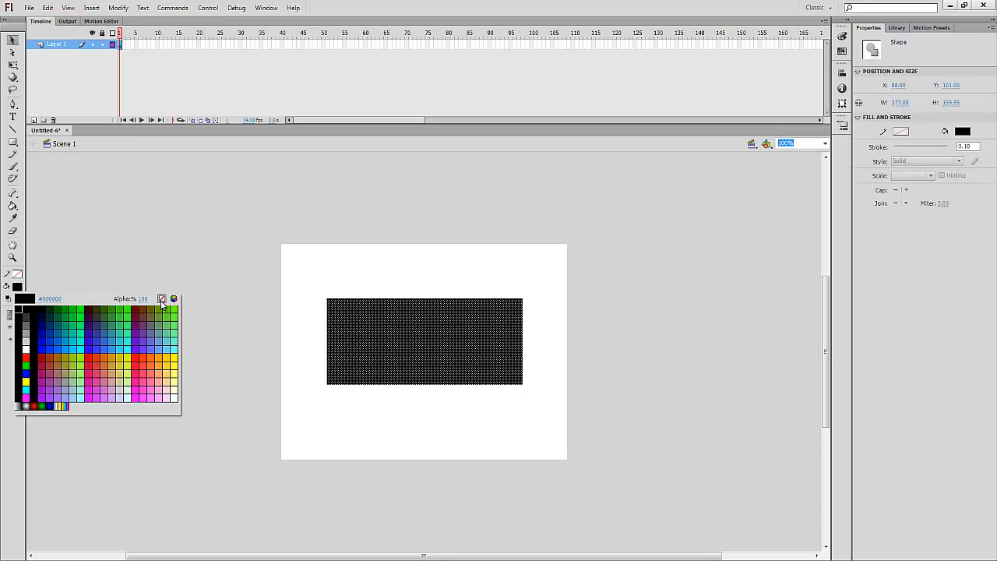
{"action": "left_click", "coordinate": [161, 297]}
{"action": "left_click", "coordinate": [19, 279]}
{"action": "left_click", "coordinate": [21, 300]}
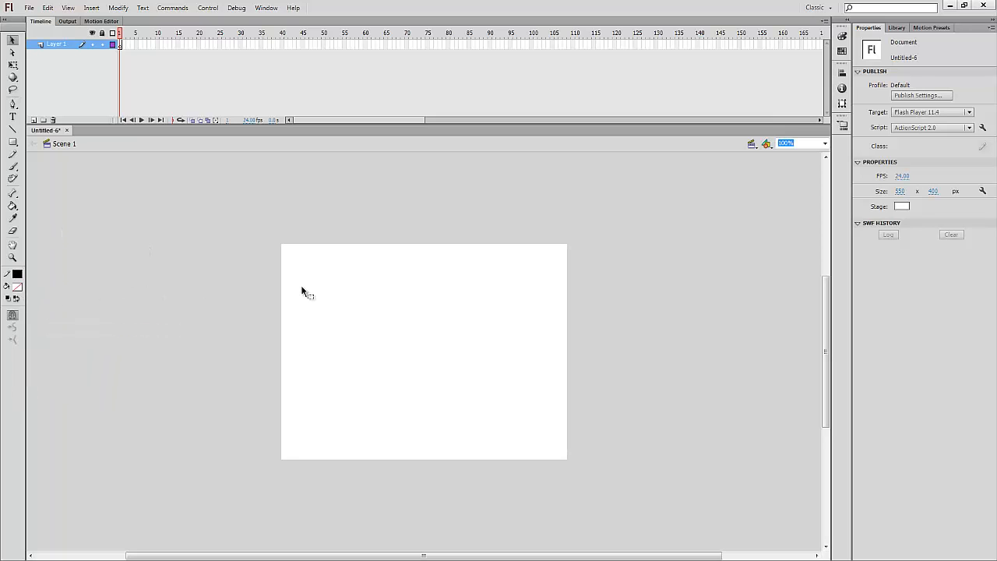
Draw an outlined rectangle on the stage and nudge it slightly upward
{"action": "left_click_drag", "start_coordinate": [304, 283], "coordinate": [556, 437]}
{"action": "left_click", "coordinate": [13, 142]}
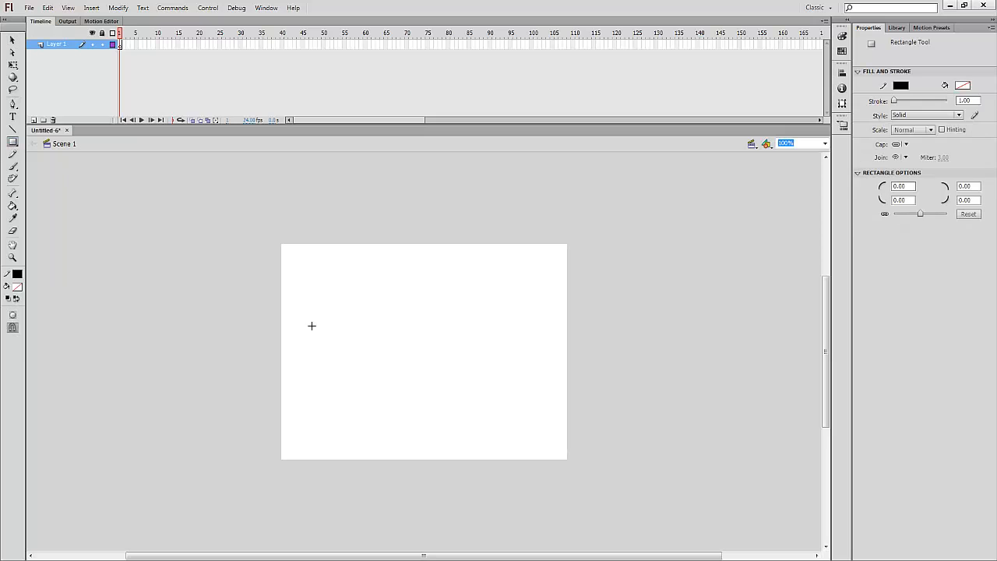
{"action": "left_click_drag", "start_coordinate": [330, 311], "coordinate": [511, 395]}
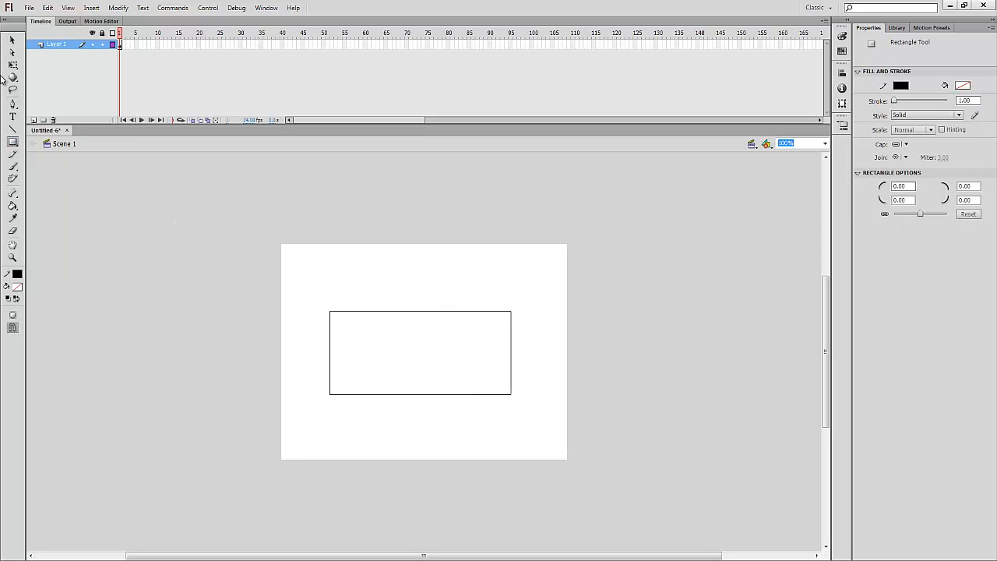
{"action": "left_click", "coordinate": [11, 42]}
{"action": "left_click_drag", "start_coordinate": [318, 270], "coordinate": [526, 434]}
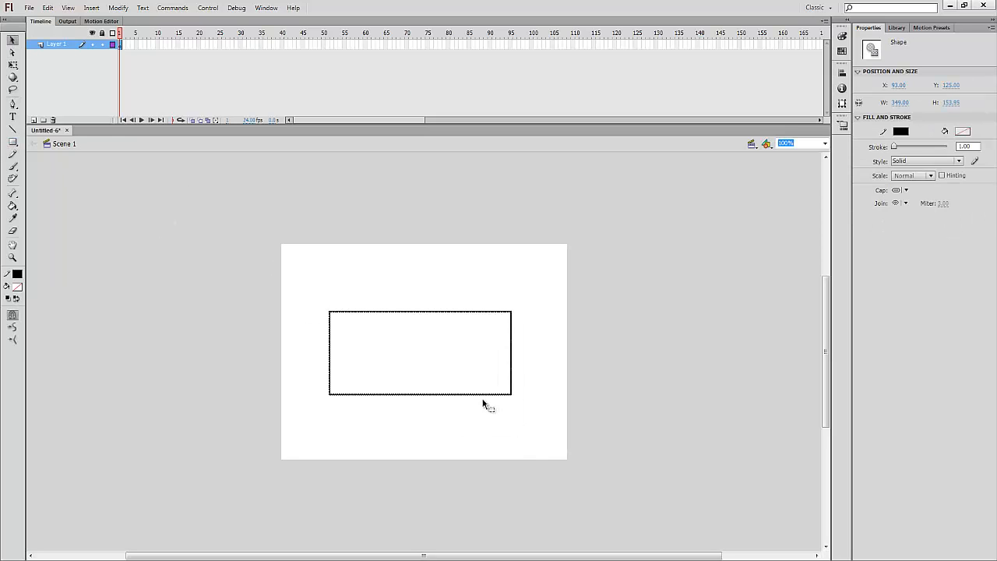
{"action": "left_click_drag", "start_coordinate": [483, 403], "coordinate": [479, 394]}
{"action": "left_click", "coordinate": [681, 329]}
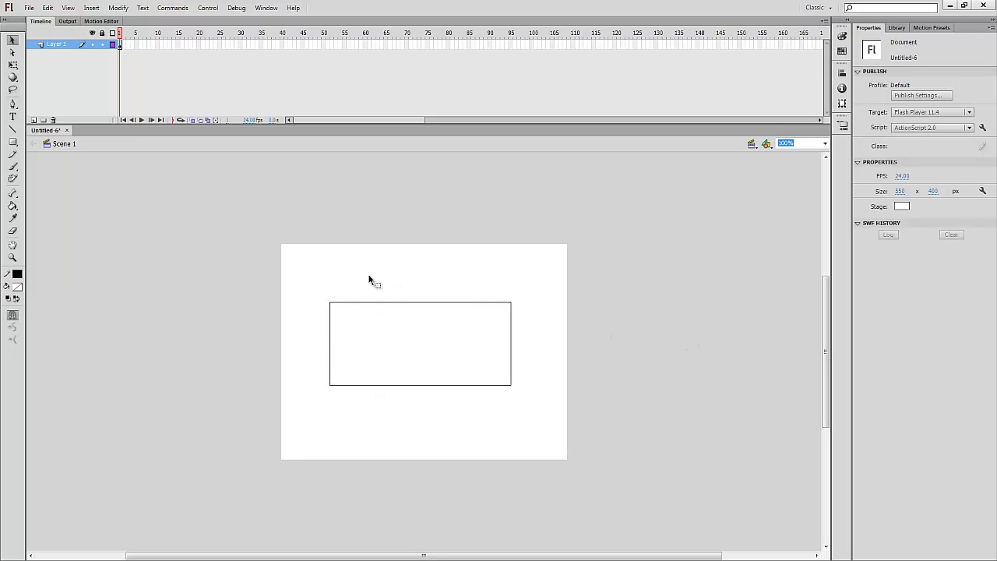
Set the rectangle's stroke thickness to 3
{"action": "left_click_drag", "start_coordinate": [323, 294], "coordinate": [551, 418]}
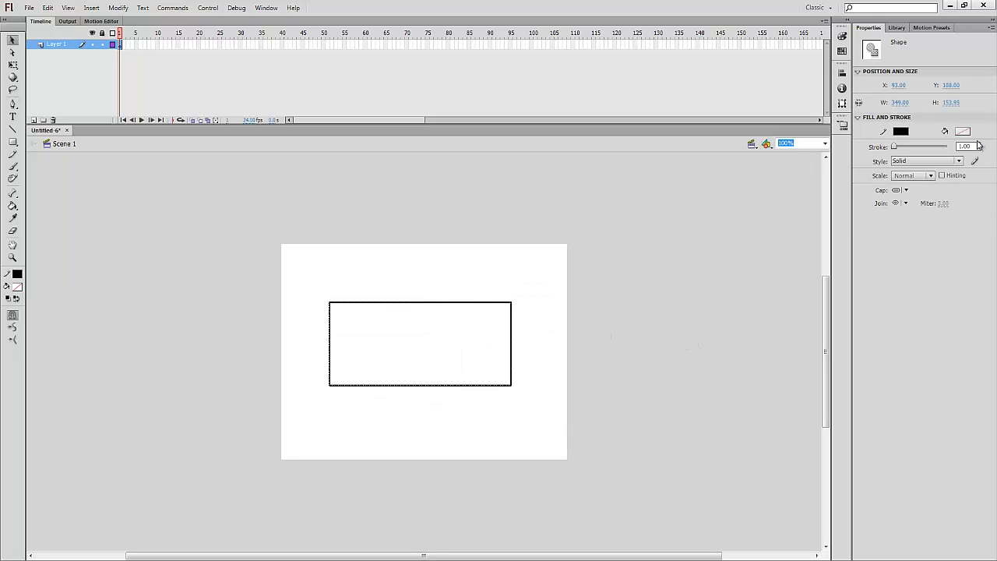
{"action": "left_click", "coordinate": [969, 146]}
{"action": "type", "text": "3"}
{"action": "left_click", "coordinate": [658, 271]}
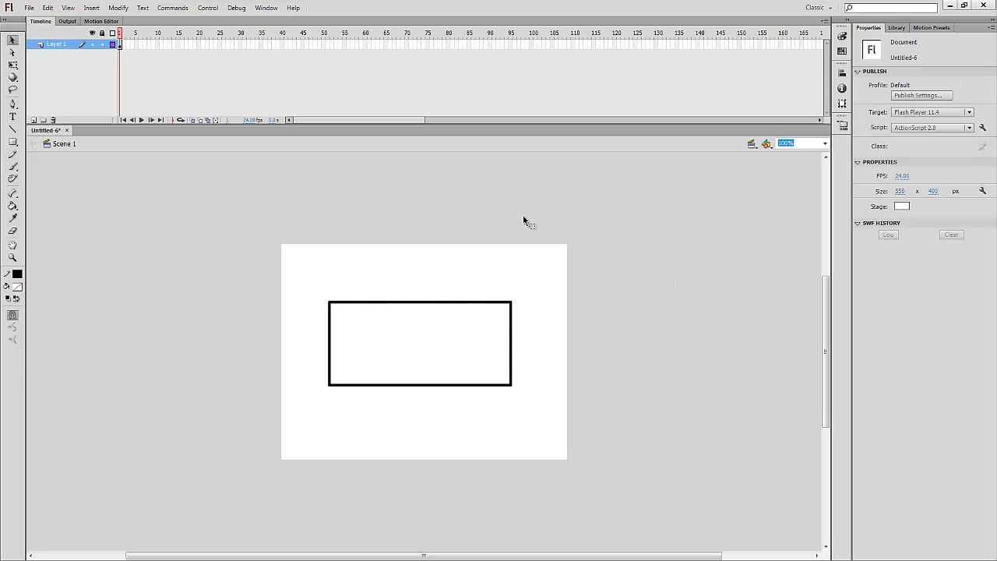
Insert a blank keyframe at frame 2 of Layer 1 and enable onion skinning to see frame 1 faded
{"action": "right_click", "coordinate": [124, 45]}
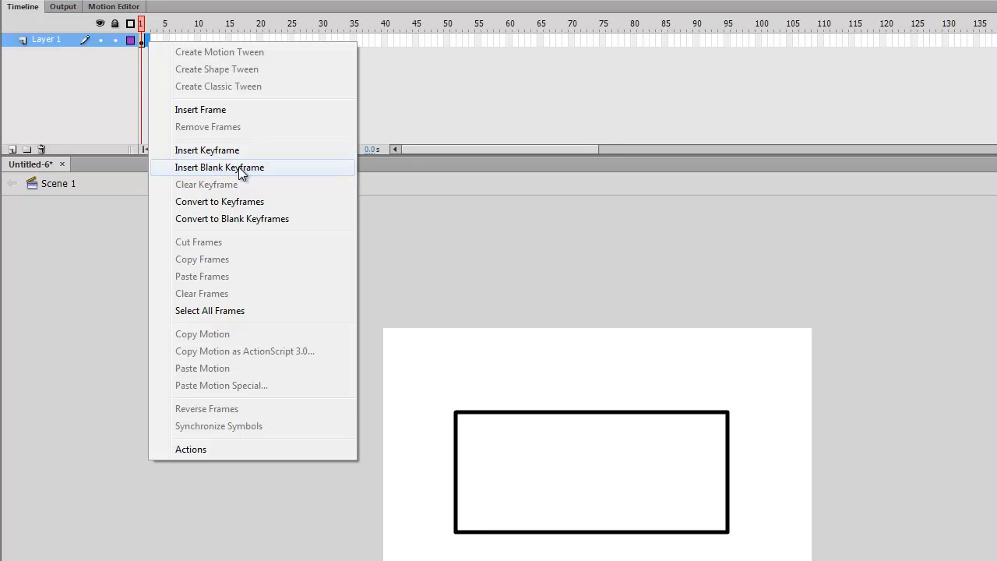
{"action": "left_click", "coordinate": [238, 167]}
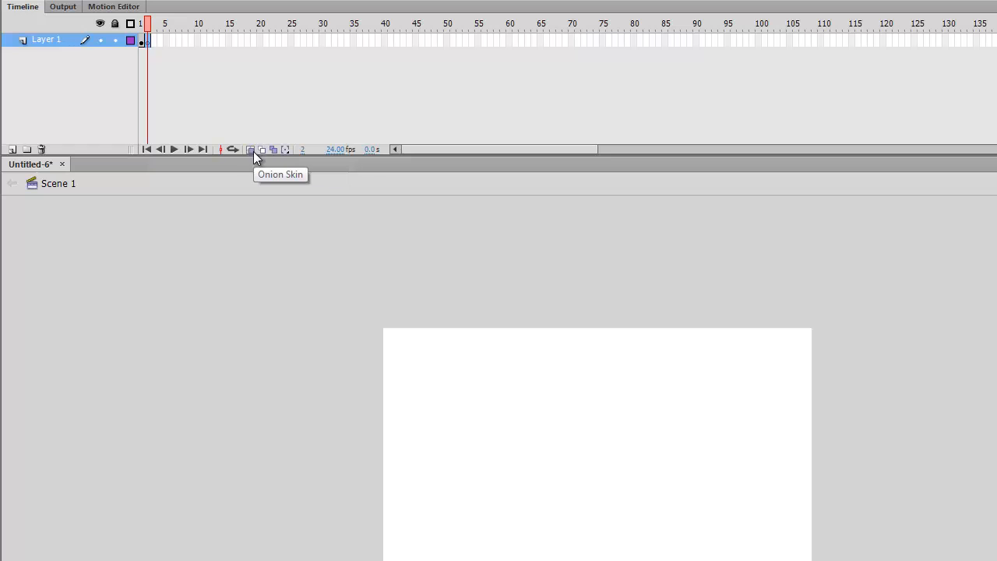
{"action": "left_click", "coordinate": [250, 149]}
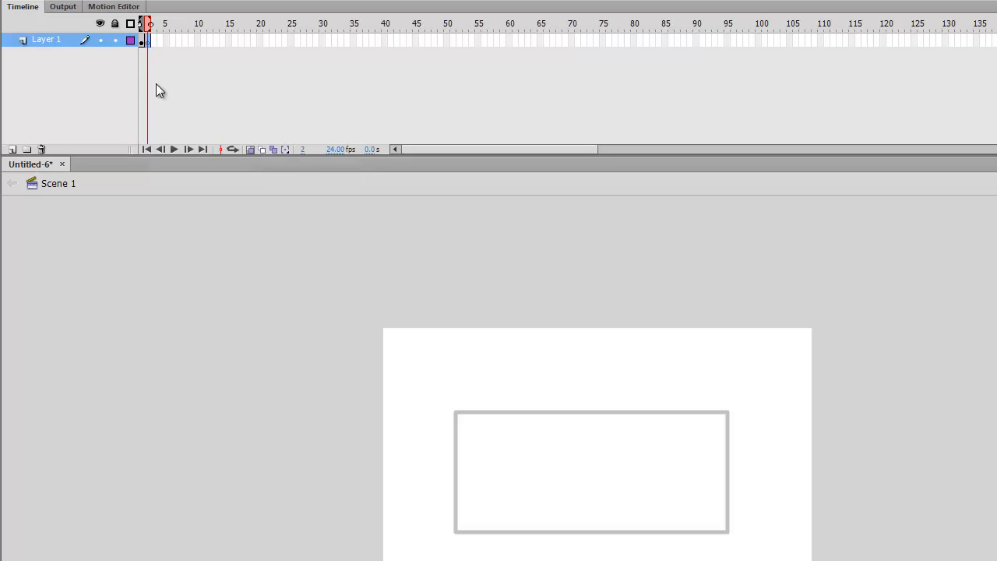
{"action": "left_click", "coordinate": [142, 42]}
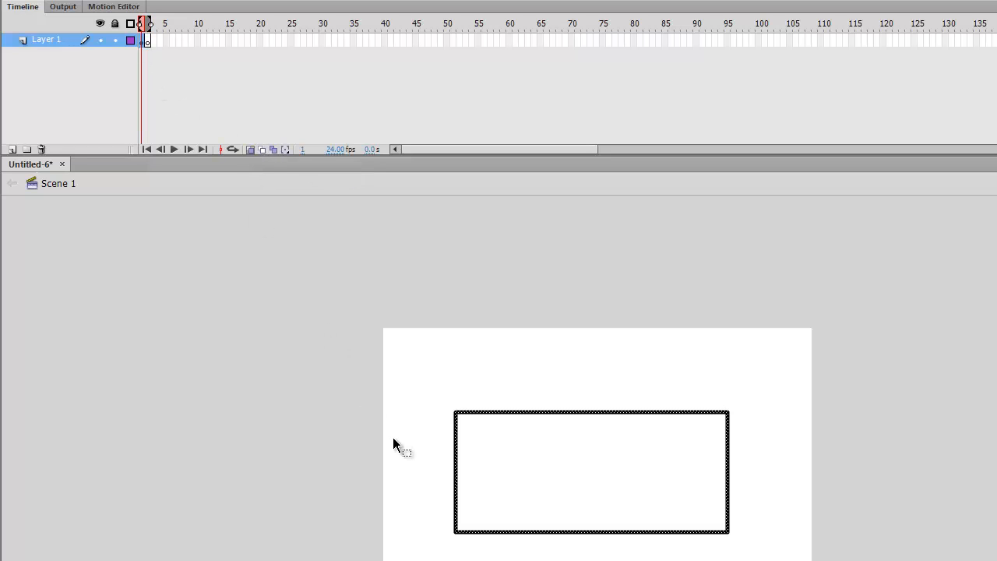
{"action": "left_click", "coordinate": [147, 42]}
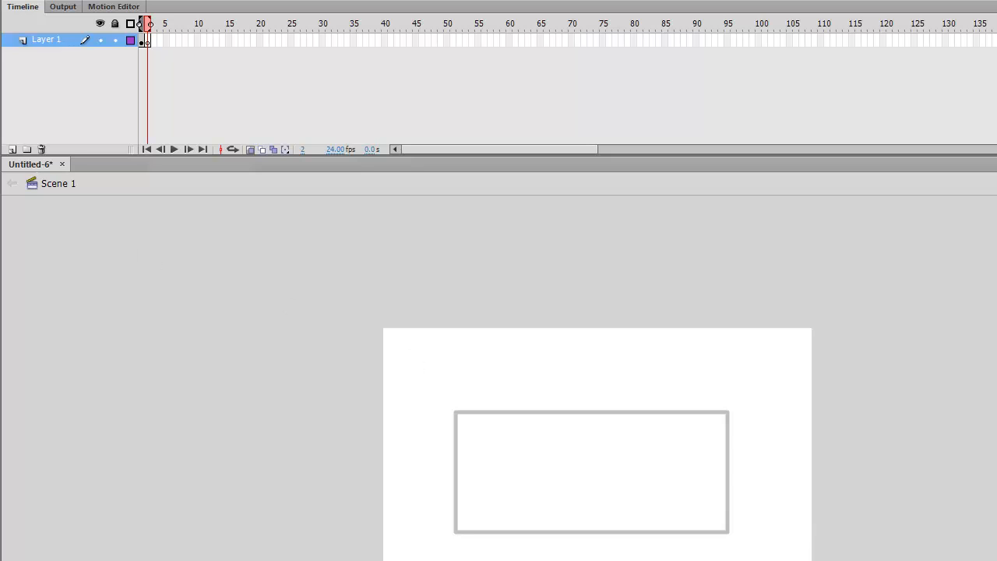
Zoom to 200% and trace the rectangle's missing edges with lines
{"action": "left_click", "coordinate": [934, 51]}
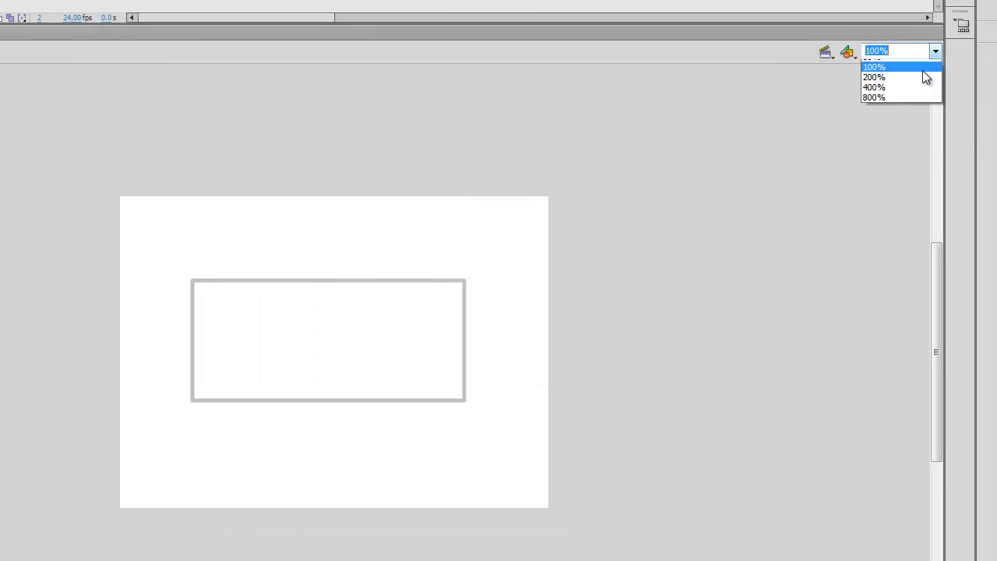
{"action": "left_click", "coordinate": [888, 126]}
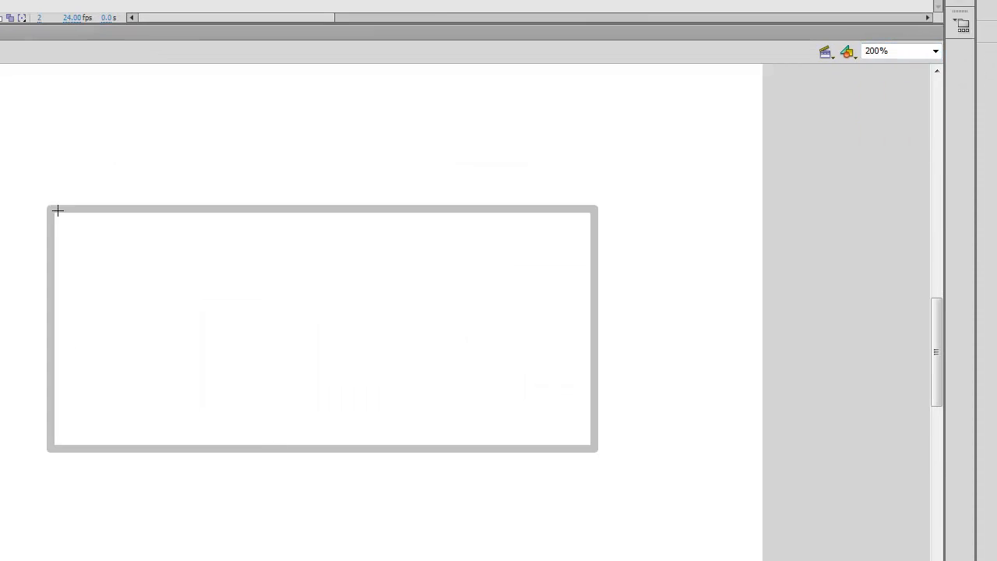
{"action": "mouse_move", "coordinate": [50, 209]}
{"action": "left_mouse_down"}
{"action": "mouse_move", "coordinate": [431, 223]}
{"action": "mouse_move", "coordinate": [612, 207]}
{"action": "mouse_move", "coordinate": [595, 210]}
{"action": "mouse_move", "coordinate": [592, 447]}
{"action": "mouse_move", "coordinate": [50, 442]}
{"action": "left_mouse_up"}
{"action": "left_click_drag", "start_coordinate": [50, 442], "coordinate": [50, 209]}
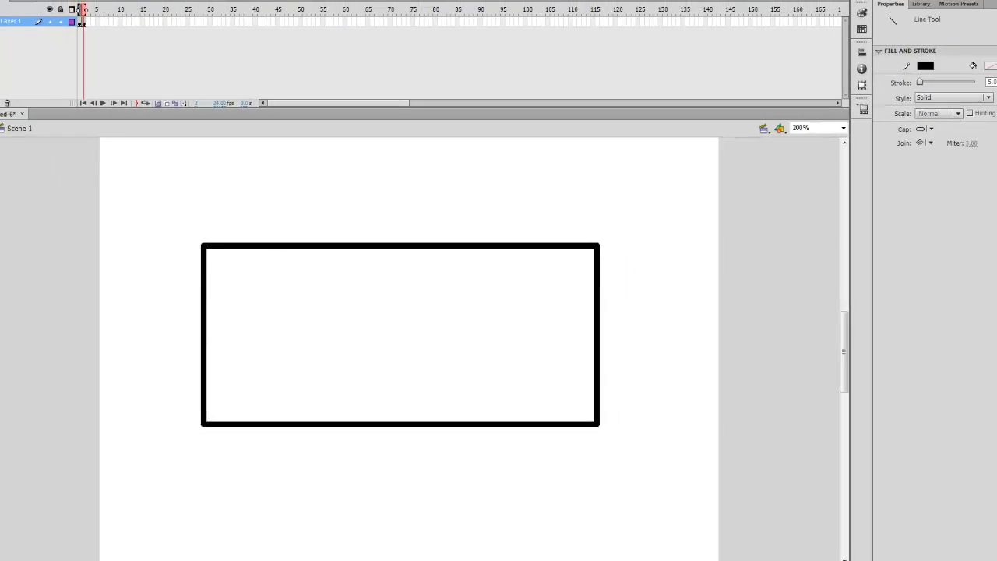
Select all four edges, set their stroke to 10, and zoom back to 100%
{"action": "key", "text": "v"}
{"action": "left_click_drag", "start_coordinate": [160, 185], "coordinate": [613, 455]}
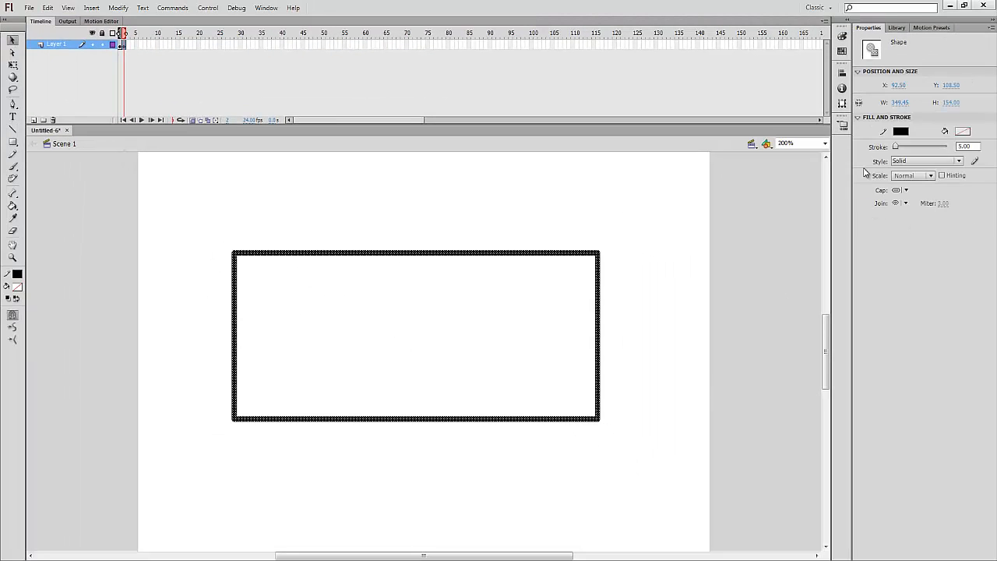
{"action": "left_click", "coordinate": [966, 146]}
{"action": "type", "text": "10"}
{"action": "key", "text": "Return"}
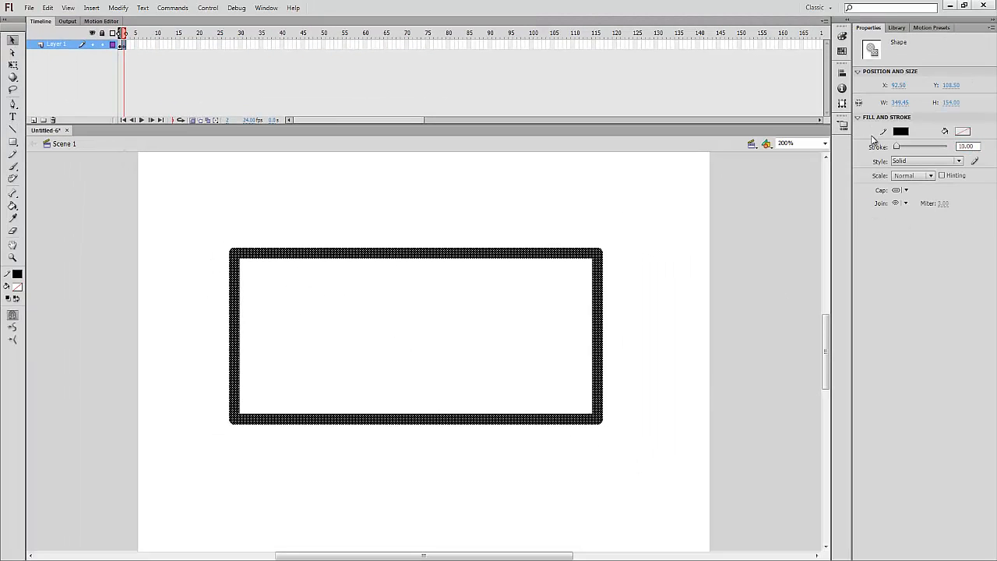
{"action": "left_click", "coordinate": [635, 217]}
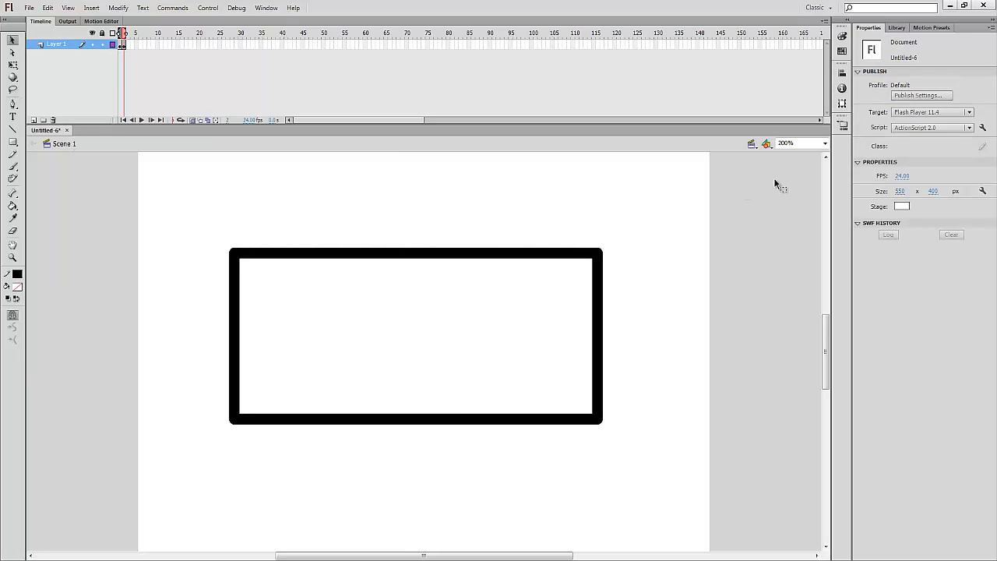
{"action": "left_click", "coordinate": [825, 144]}
{"action": "left_click", "coordinate": [795, 187]}
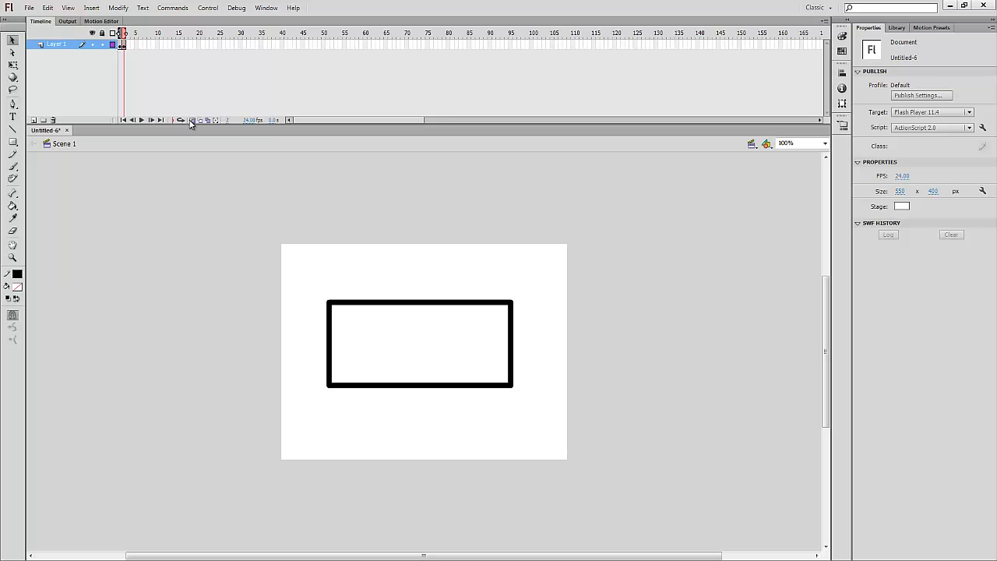
Cut frame 1 with its rectangle from Layer 1's timeline
{"action": "left_click", "coordinate": [123, 47]}
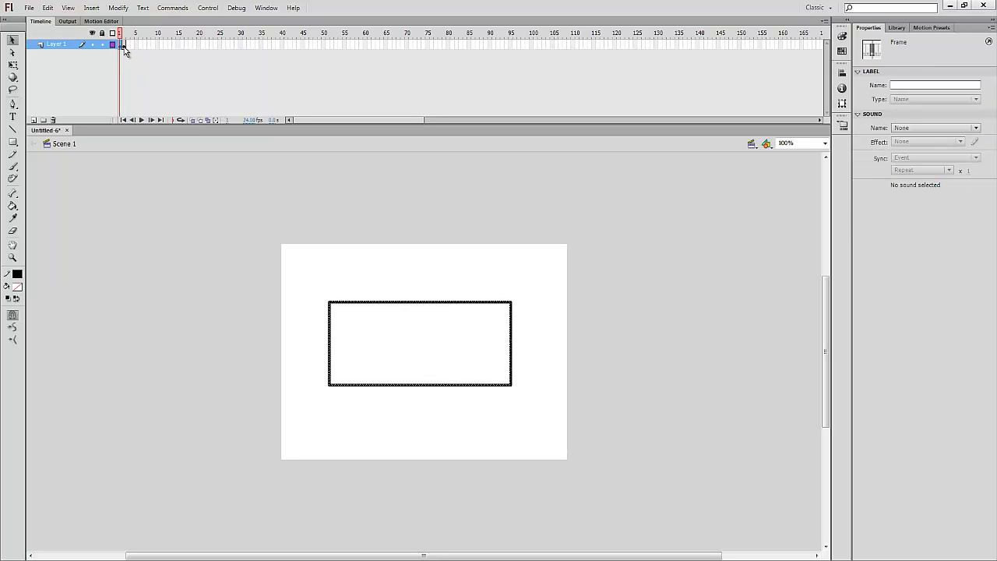
{"action": "left_click", "coordinate": [123, 48]}
{"action": "left_click", "coordinate": [474, 258]}
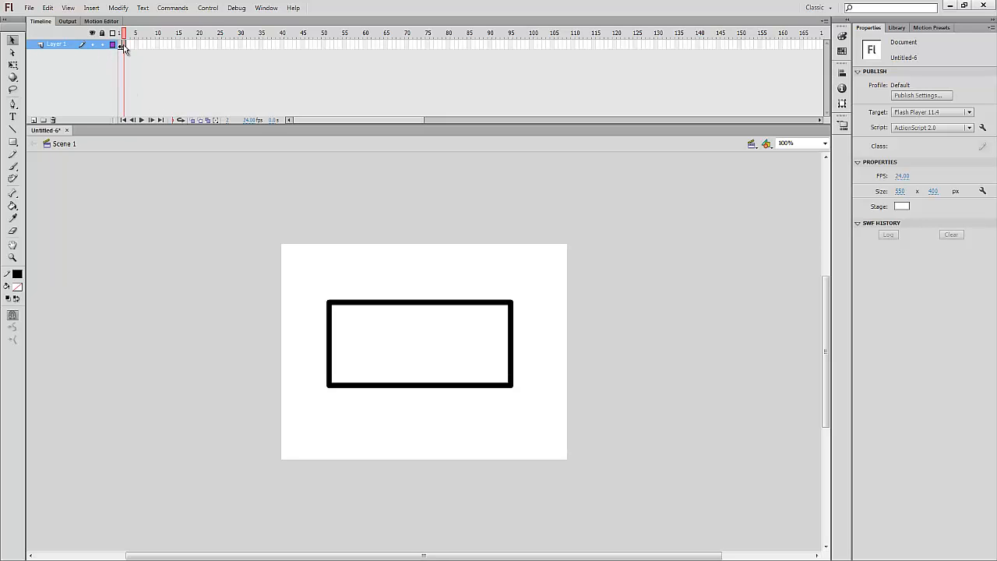
{"action": "right_click", "coordinate": [123, 47]}
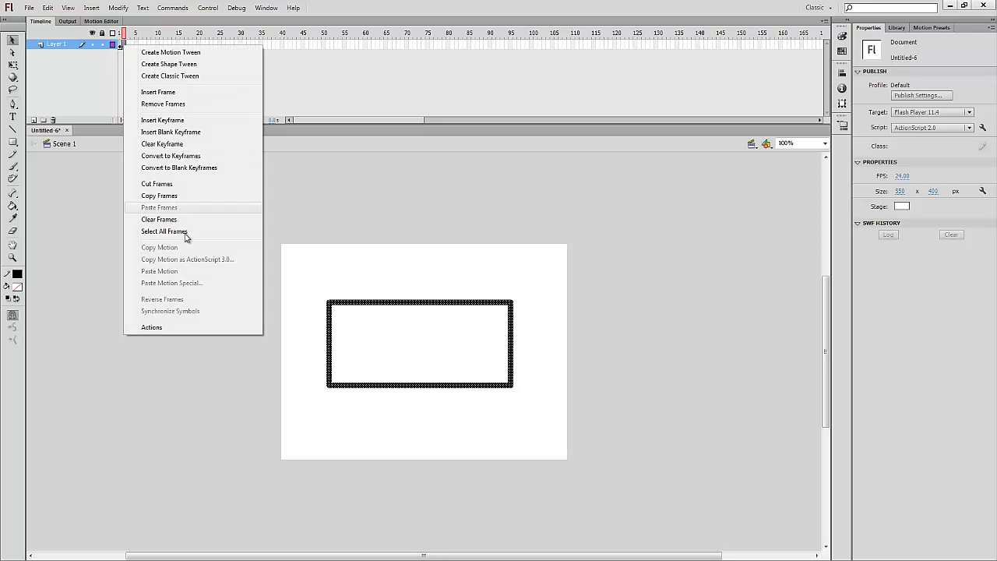
{"action": "left_click", "coordinate": [178, 184]}
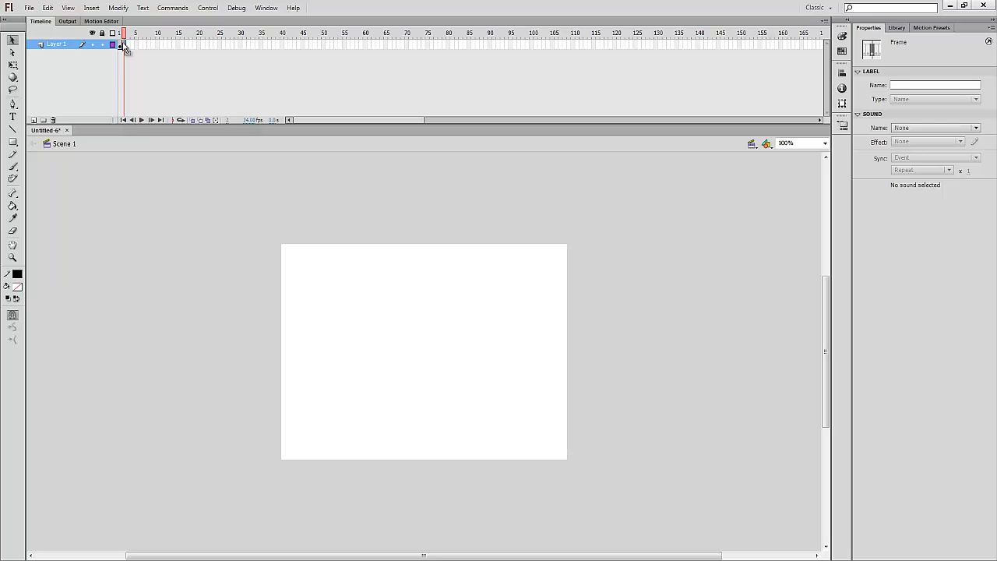
Remove frame 2 and delete the rectangle left on frame 1
{"action": "right_click", "coordinate": [124, 45]}
{"action": "left_click", "coordinate": [188, 104]}
{"action": "left_click", "coordinate": [119, 45]}
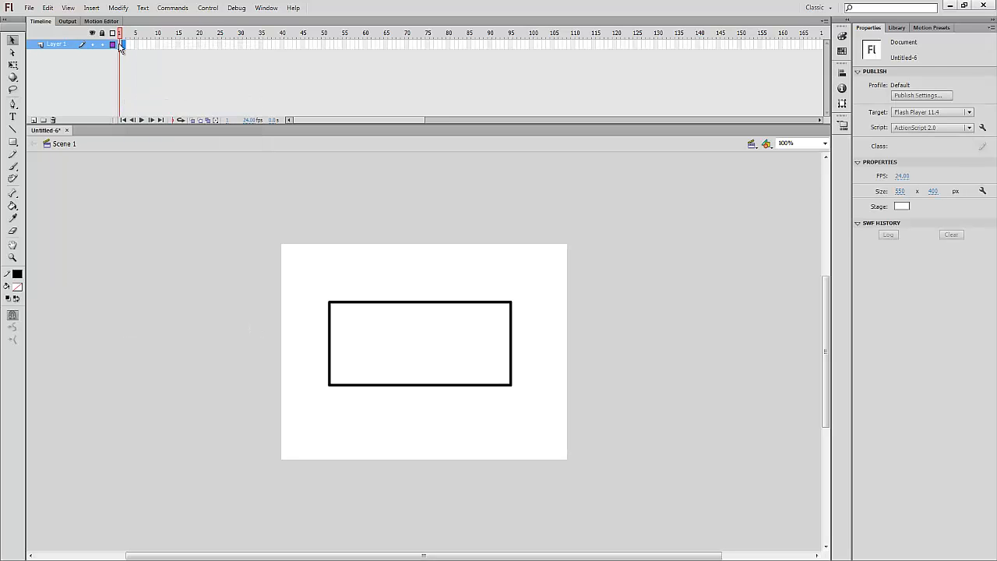
{"action": "key", "text": "Delete"}
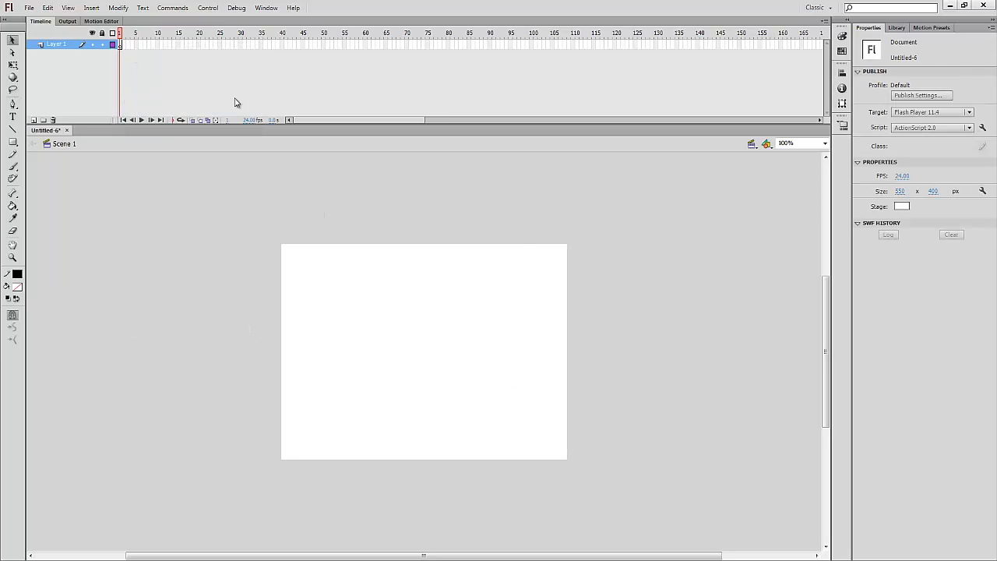
{"action": "left_click", "coordinate": [120, 46]}
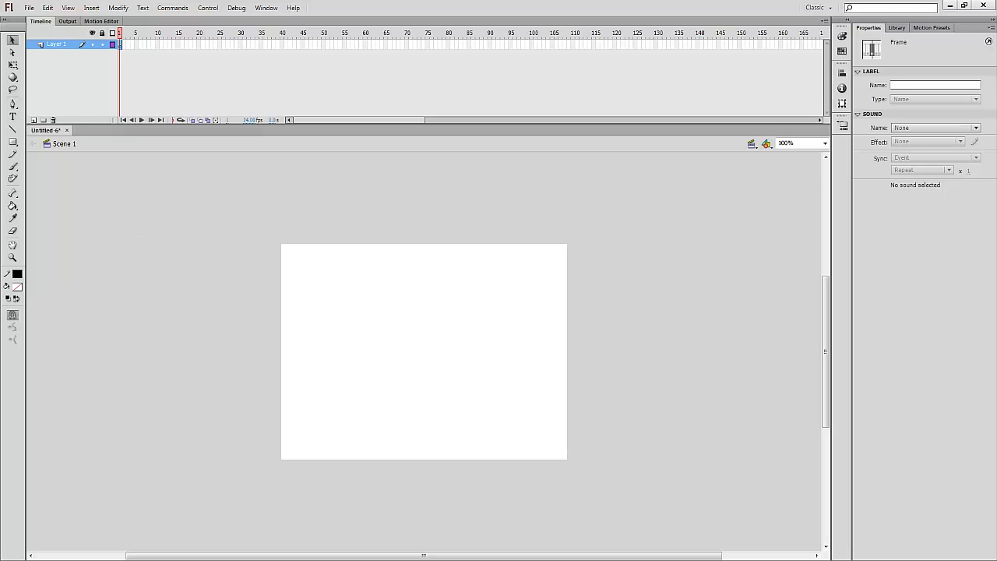
Draw a trial rectangle, then set the stroke colour to none and the fill to red
{"action": "left_click", "coordinate": [14, 145]}
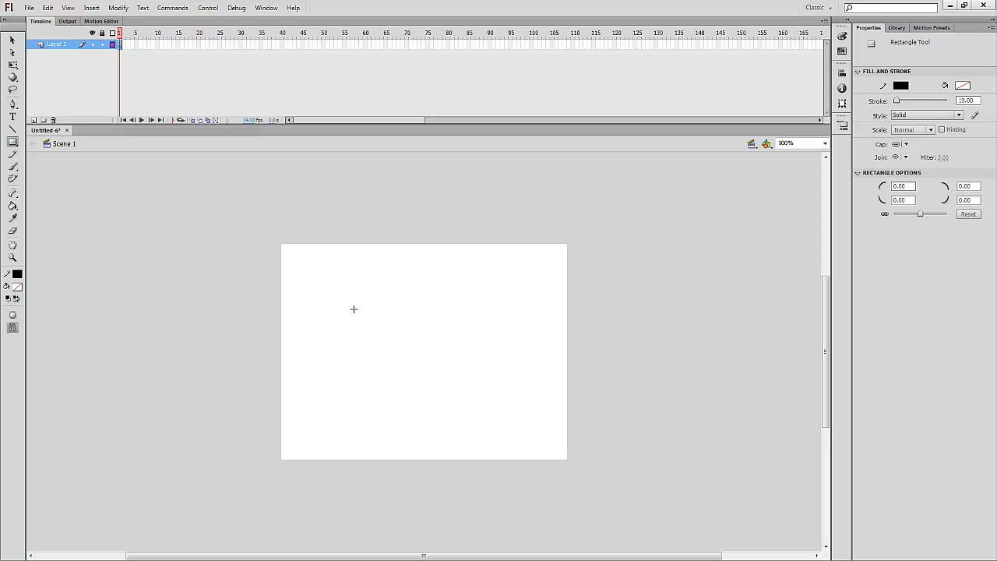
{"action": "left_click_drag", "start_coordinate": [353, 308], "coordinate": [520, 386]}
{"action": "left_click", "coordinate": [17, 274]}
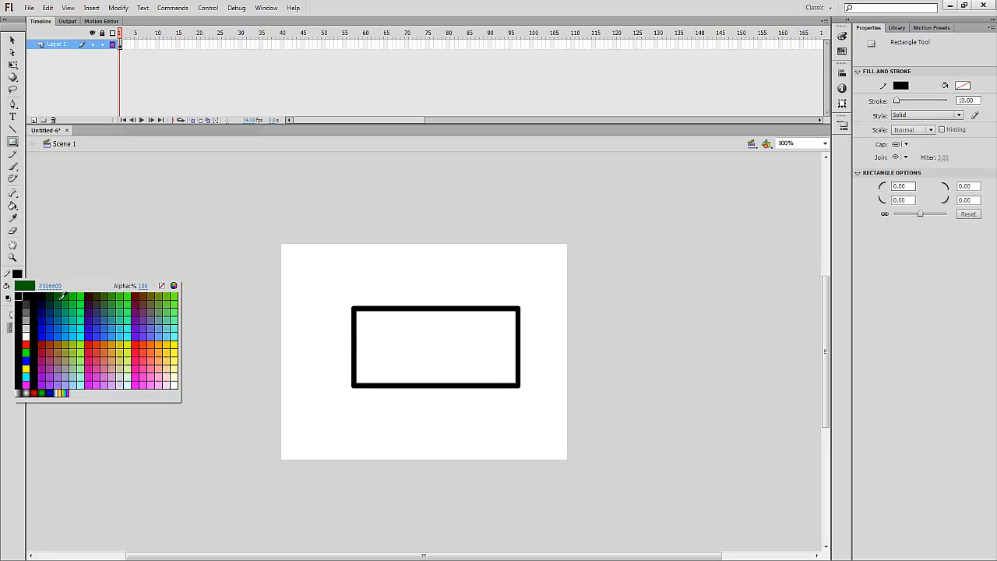
{"action": "left_click", "coordinate": [161, 285]}
{"action": "left_click", "coordinate": [17, 286]}
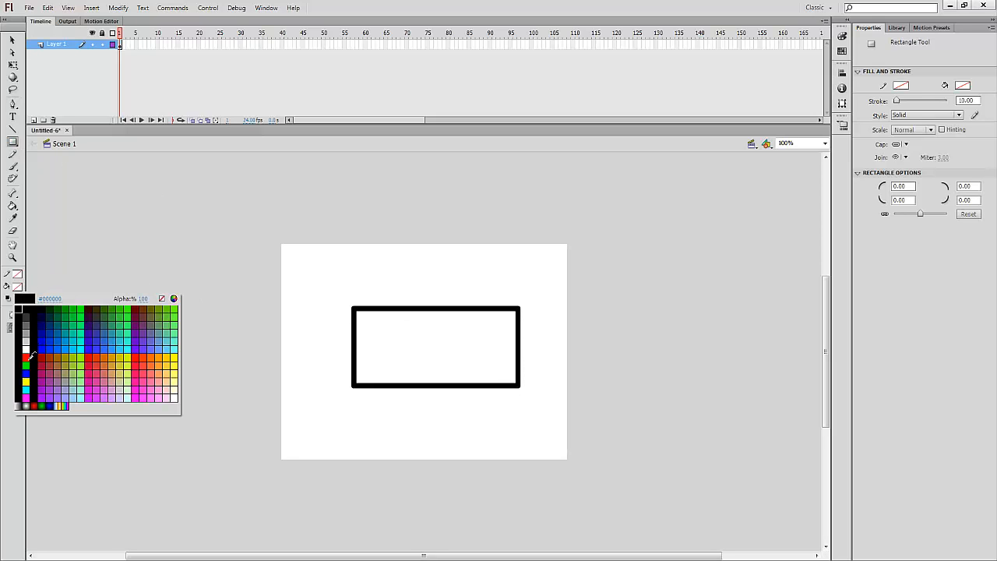
{"action": "left_click", "coordinate": [30, 356]}
Select the black rectangle, keeping red as the fill, and delete it
{"action": "left_click", "coordinate": [12, 40]}
{"action": "left_click_drag", "start_coordinate": [305, 293], "coordinate": [555, 431]}
{"action": "left_click", "coordinate": [17, 288]}
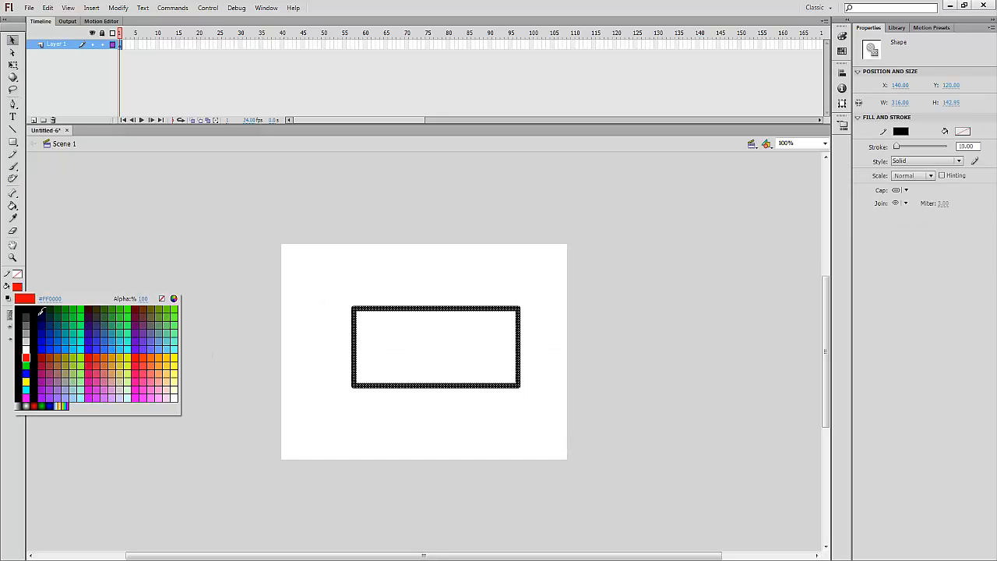
{"action": "left_click", "coordinate": [26, 359]}
{"action": "left_click", "coordinate": [54, 316]}
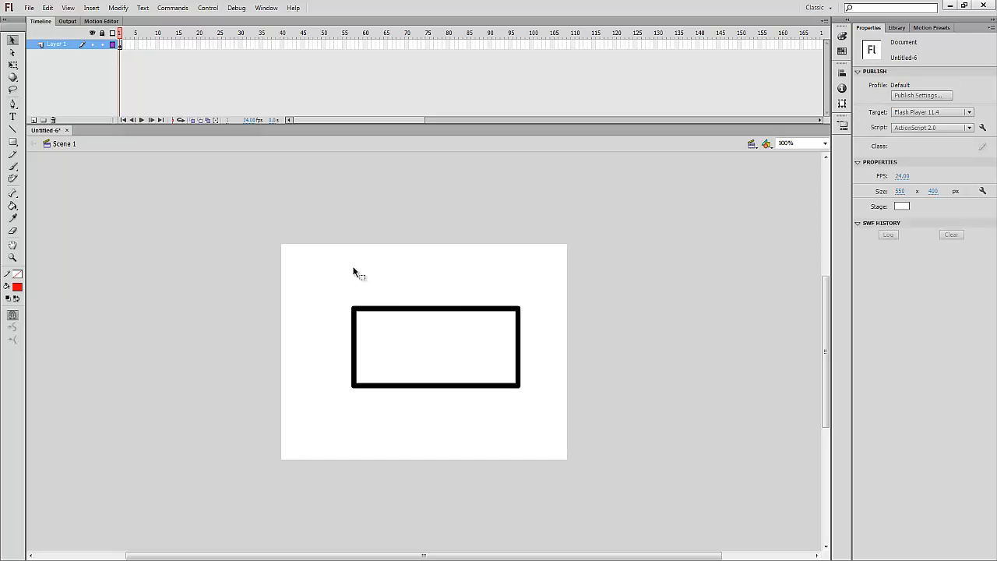
{"action": "left_click_drag", "start_coordinate": [327, 261], "coordinate": [560, 444]}
{"action": "key", "text": "Delete"}
Draw an outline-free red rectangle and move it up and to the left
{"action": "left_click", "coordinate": [12, 143]}
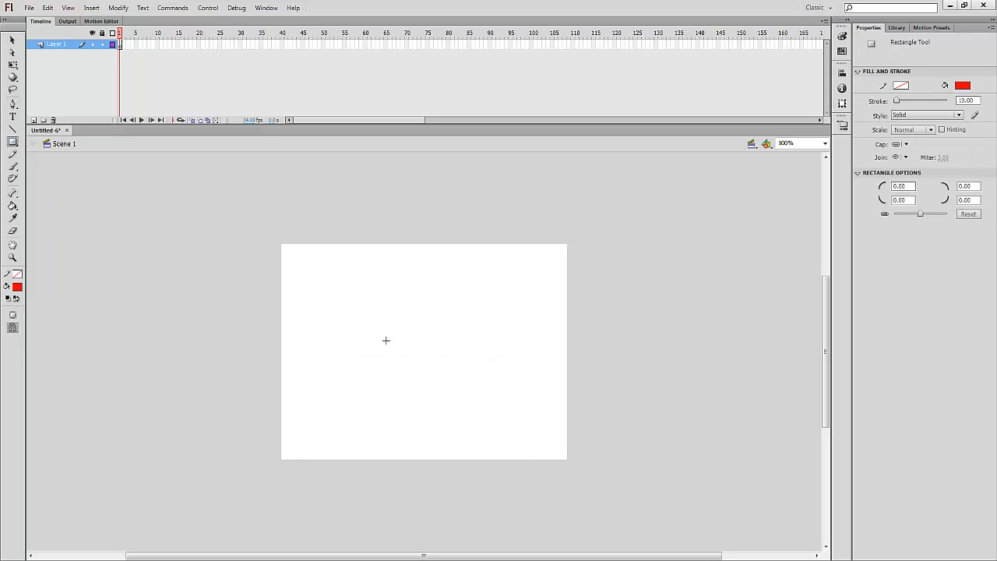
{"action": "left_click_drag", "start_coordinate": [382, 338], "coordinate": [514, 413]}
{"action": "left_click", "coordinate": [12, 41]}
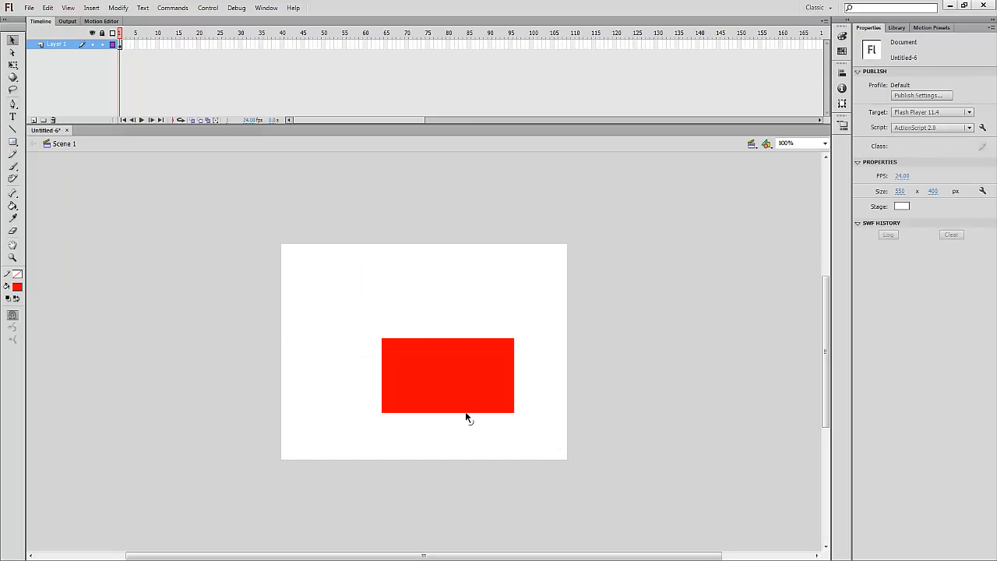
{"action": "left_click_drag", "start_coordinate": [460, 394], "coordinate": [430, 368]}
{"action": "left_click", "coordinate": [111, 282]}
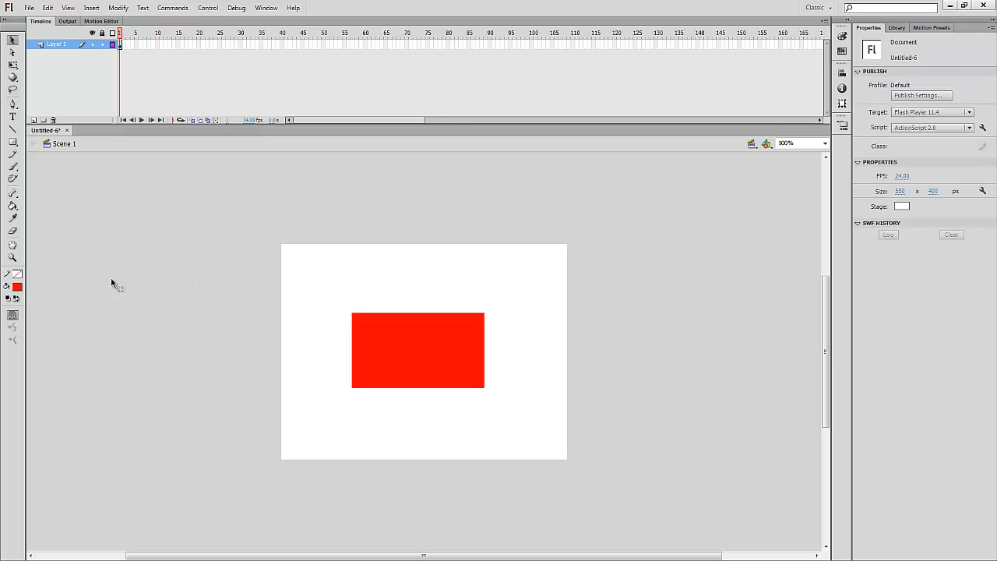
Set fill and stroke to black, then sample red as the fill with the Eyedropper
{"action": "left_click", "coordinate": [19, 288]}
{"action": "left_click", "coordinate": [19, 306]}
{"action": "left_click", "coordinate": [17, 275]}
{"action": "left_click", "coordinate": [18, 289]}
{"action": "left_click", "coordinate": [13, 219]}
{"action": "left_click", "coordinate": [424, 353]}
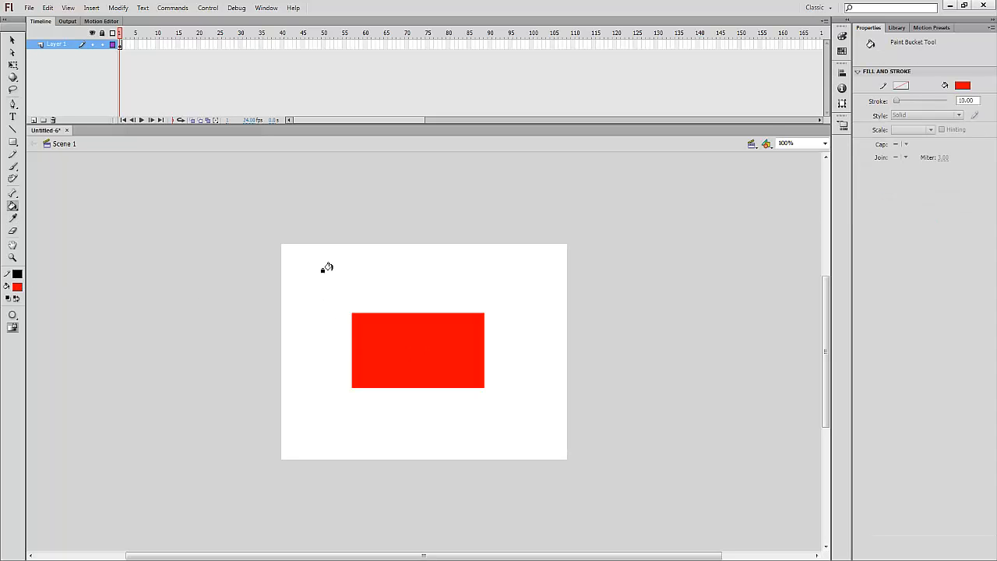
Select the red rectangle and delete it, leaving the stage blank
{"action": "left_click", "coordinate": [13, 41]}
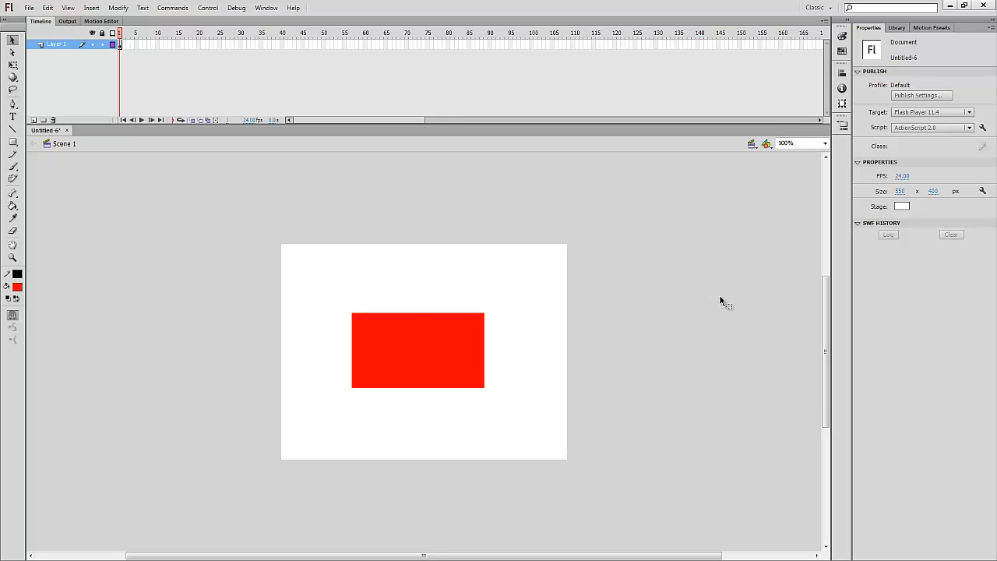
{"action": "left_click", "coordinate": [457, 360]}
{"action": "key", "text": "Delete"}
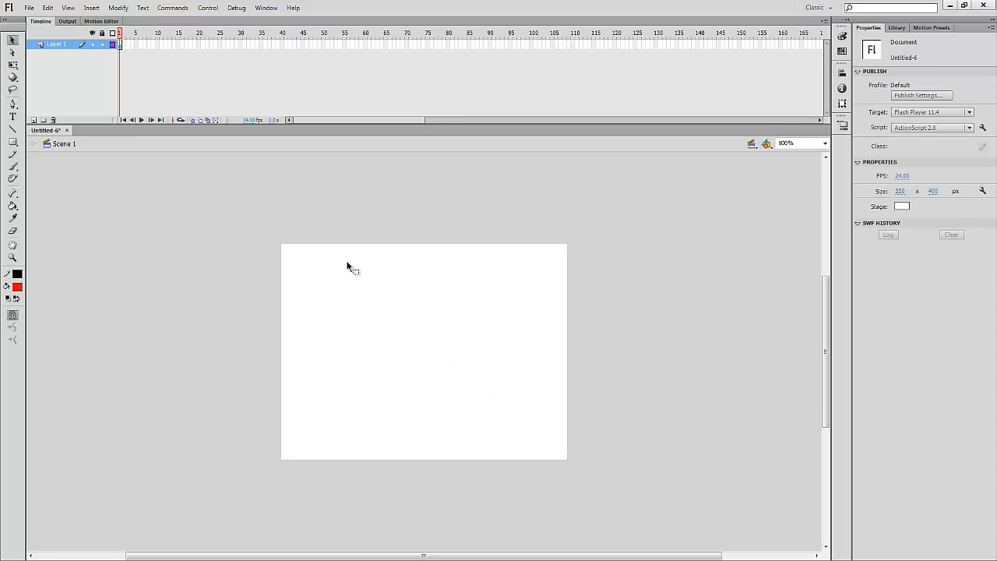